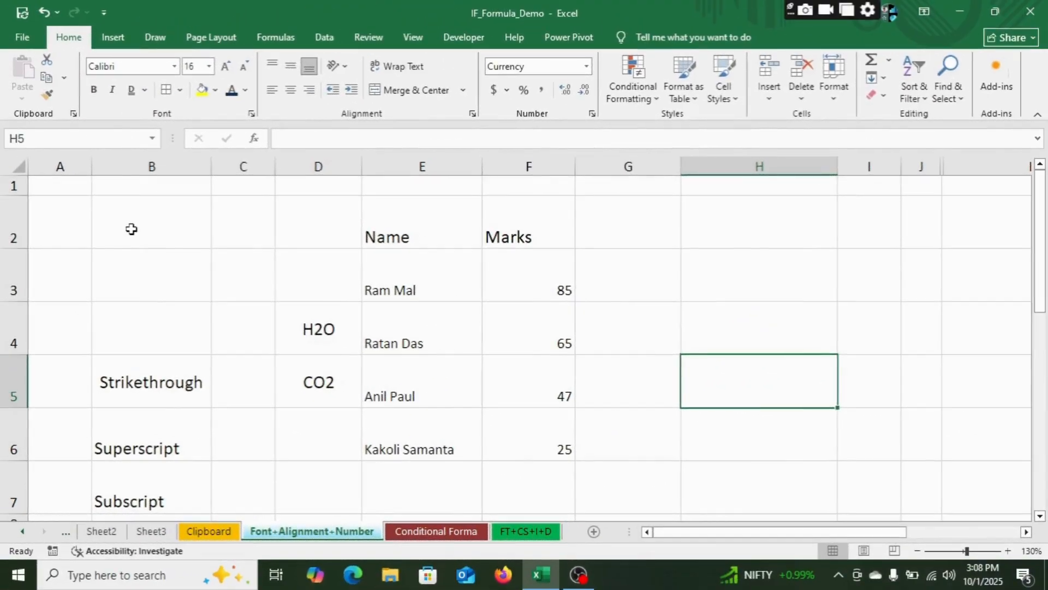
Step: Enter a person's first name in cell B2
click(131, 227)
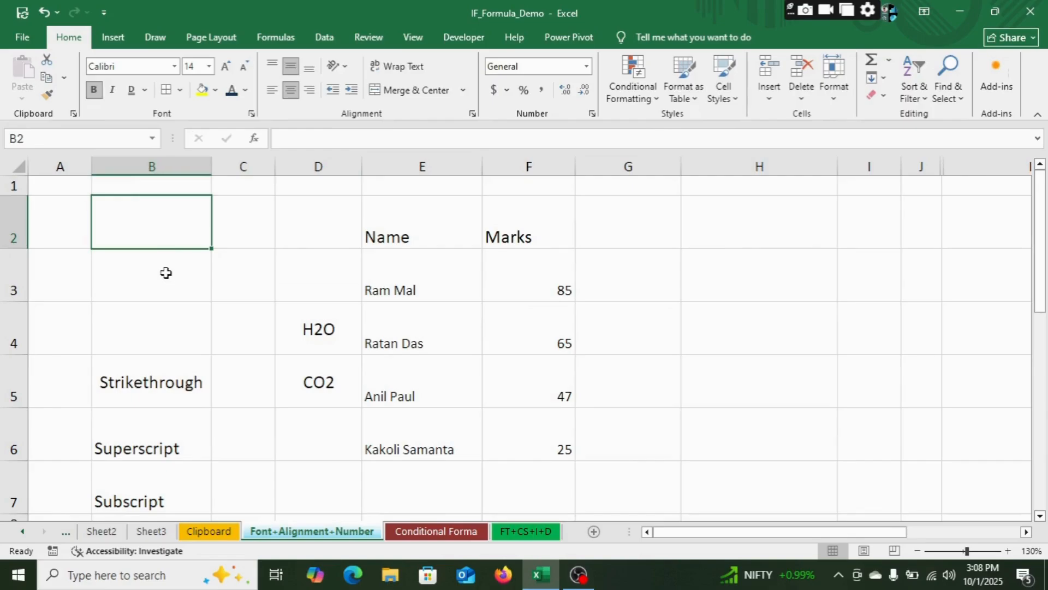
text(Raj)
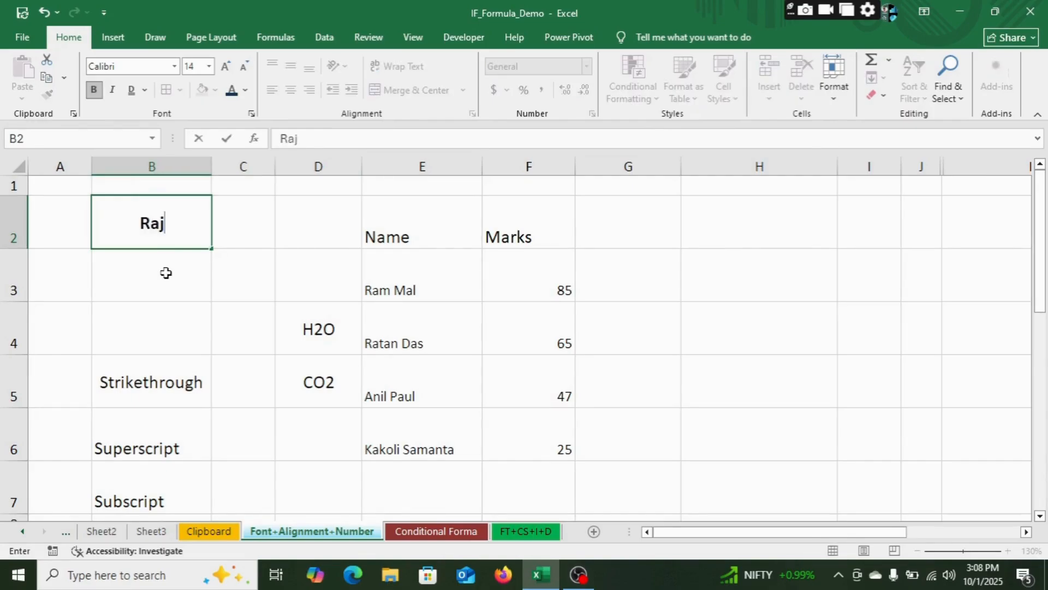
text(esh)
key(Return)
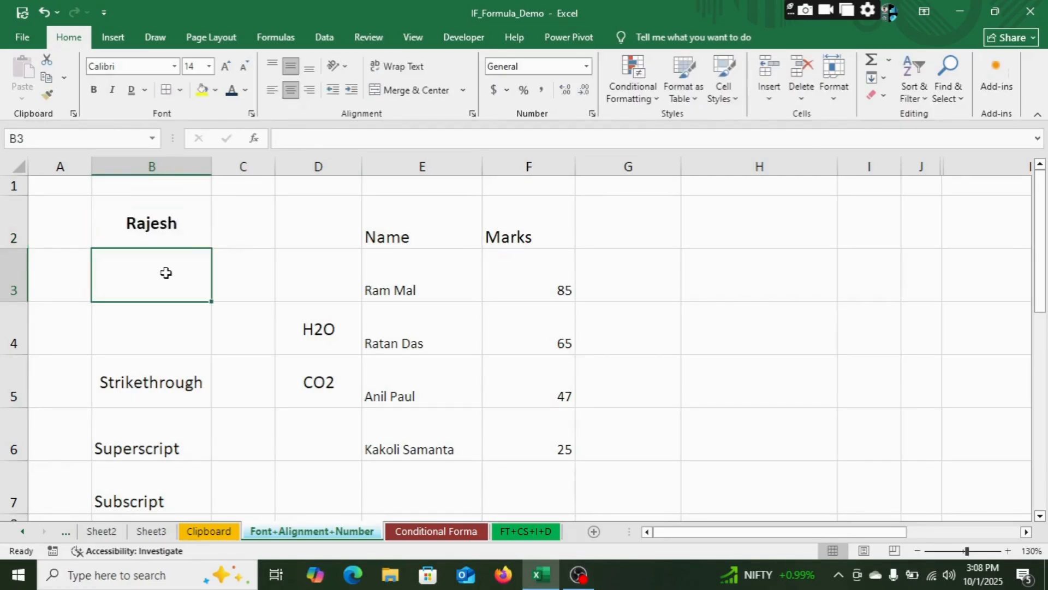
Step: Set the font size of the name in B2 to 20, and switch its bold formatting off and on again
click(164, 226)
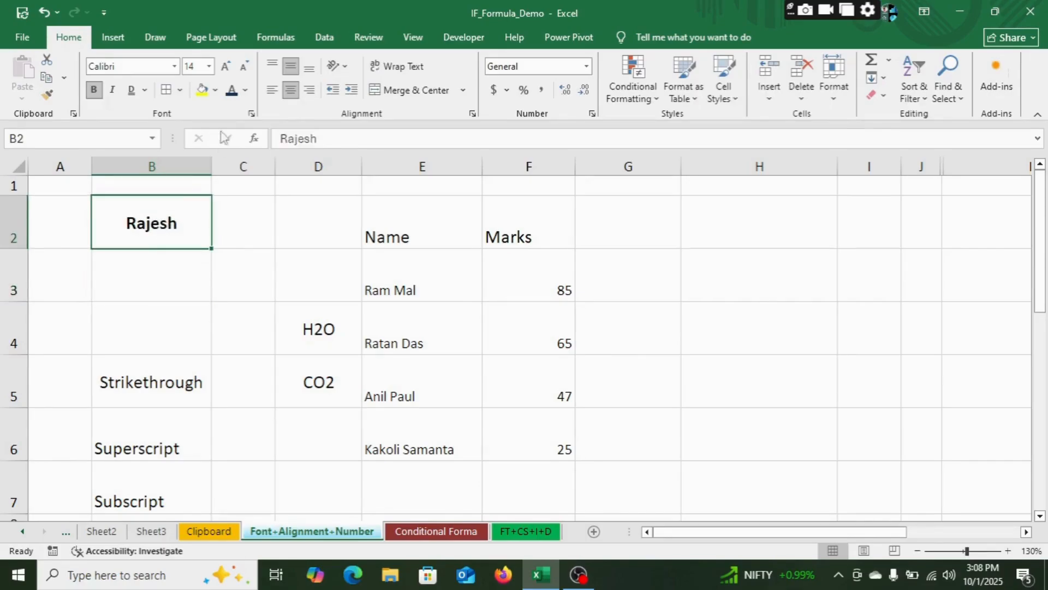
click(226, 66)
click(225, 66)
click(225, 66)
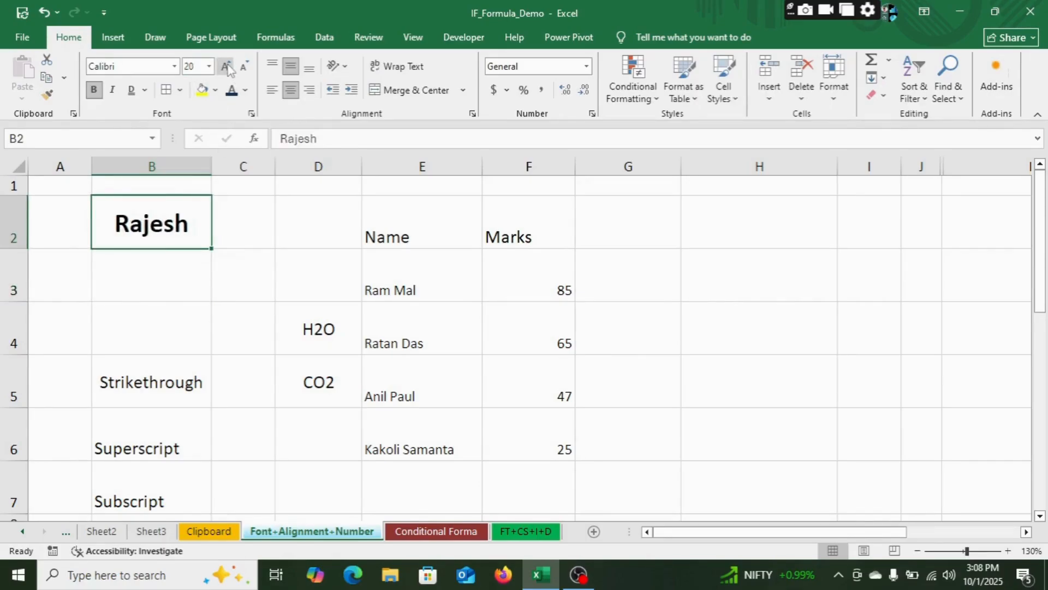
click(93, 90)
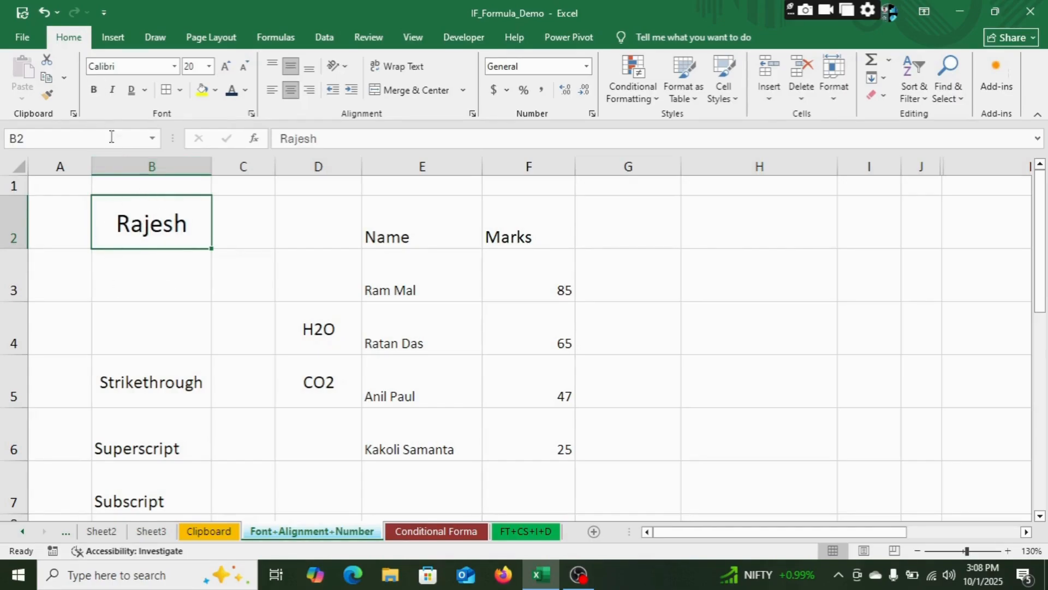
click(94, 91)
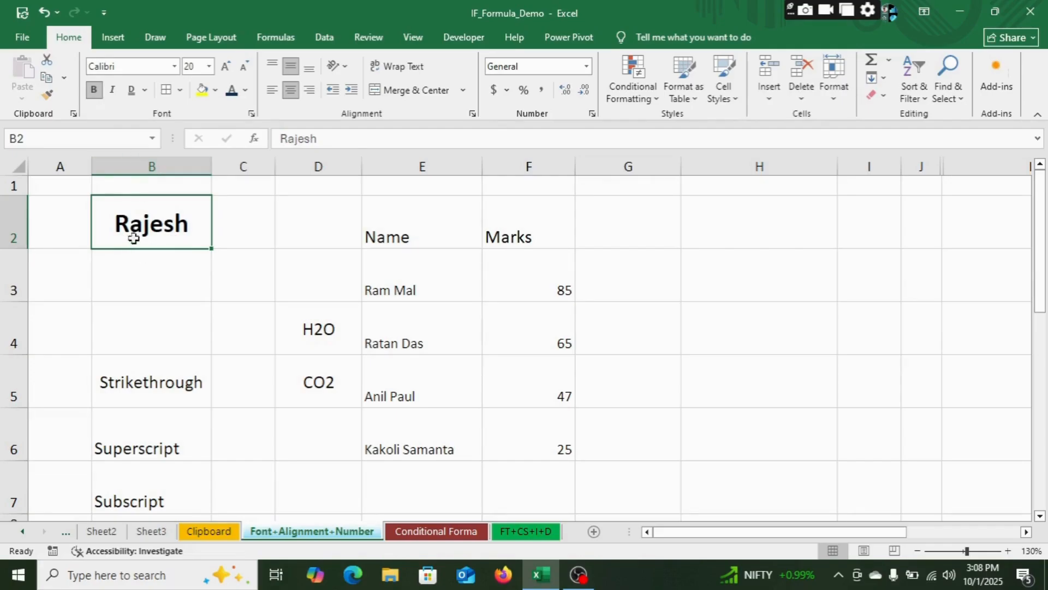
Step: Italicize the name in B2 and underline it, first with a single and finally with a double underline
click(114, 96)
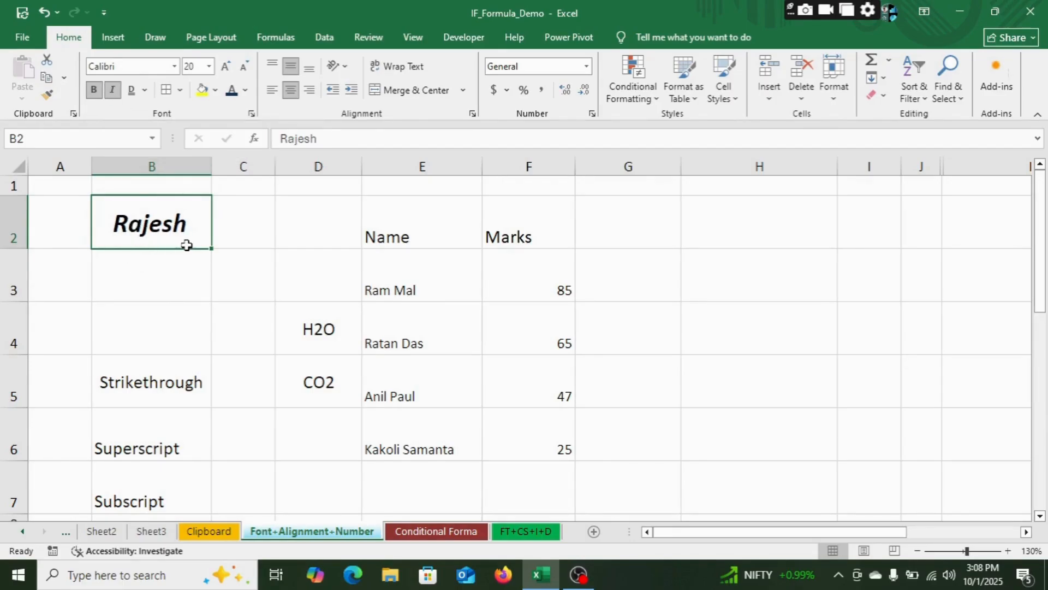
click(145, 90)
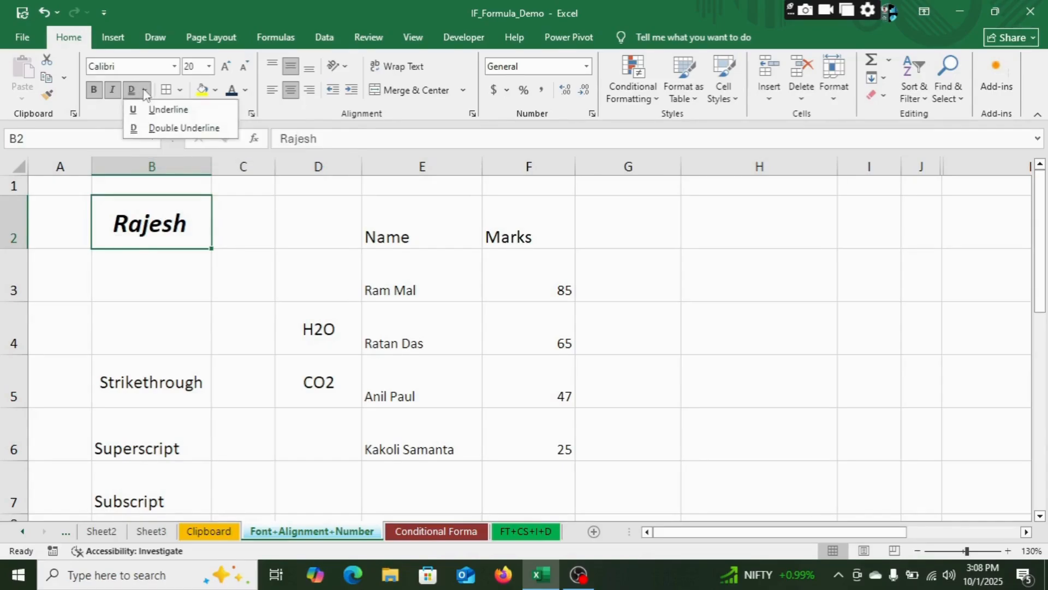
click(175, 111)
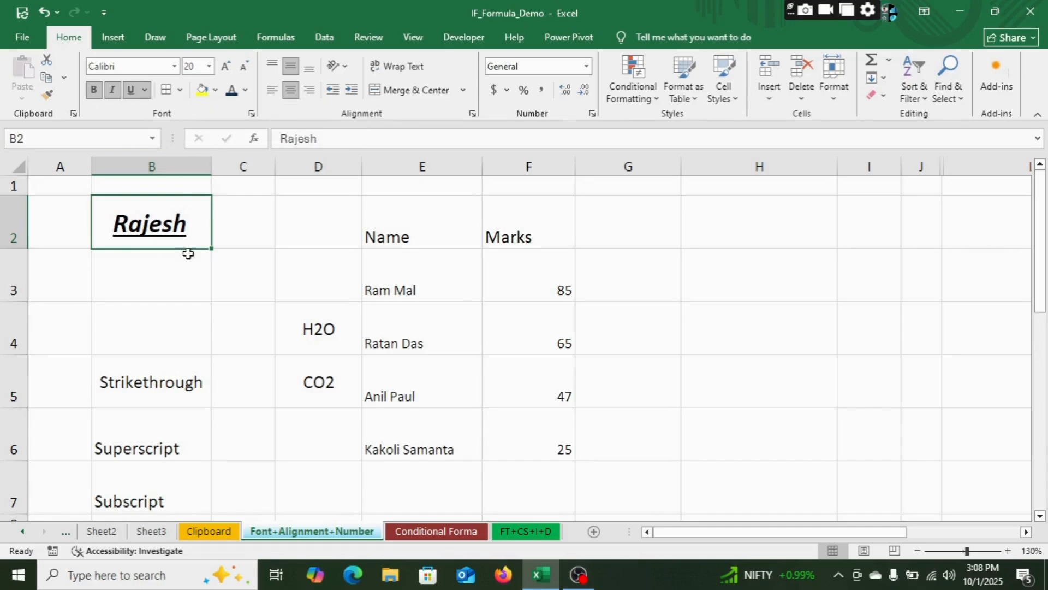
click(144, 90)
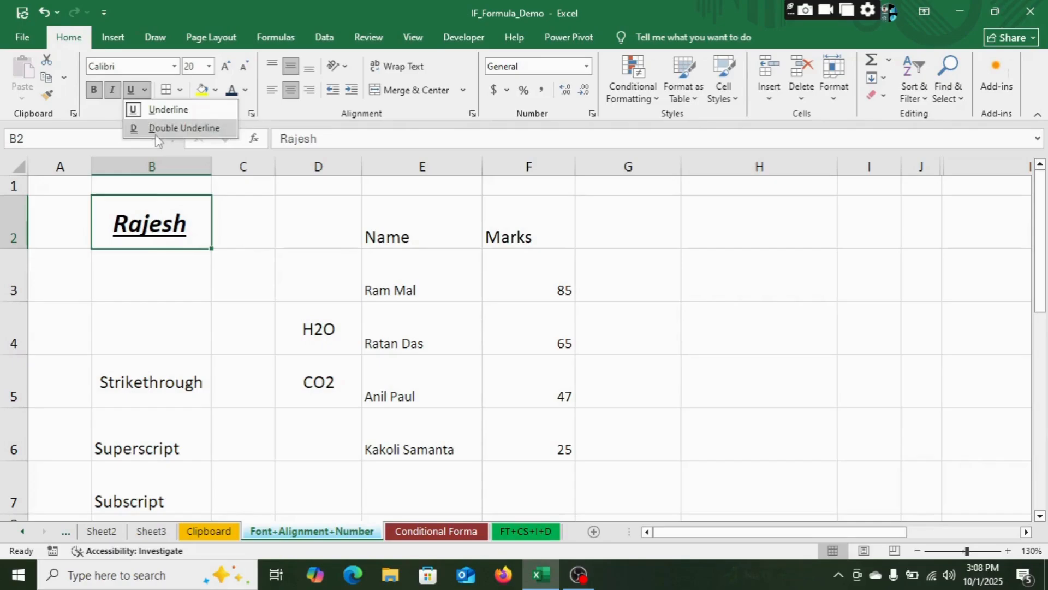
click(185, 128)
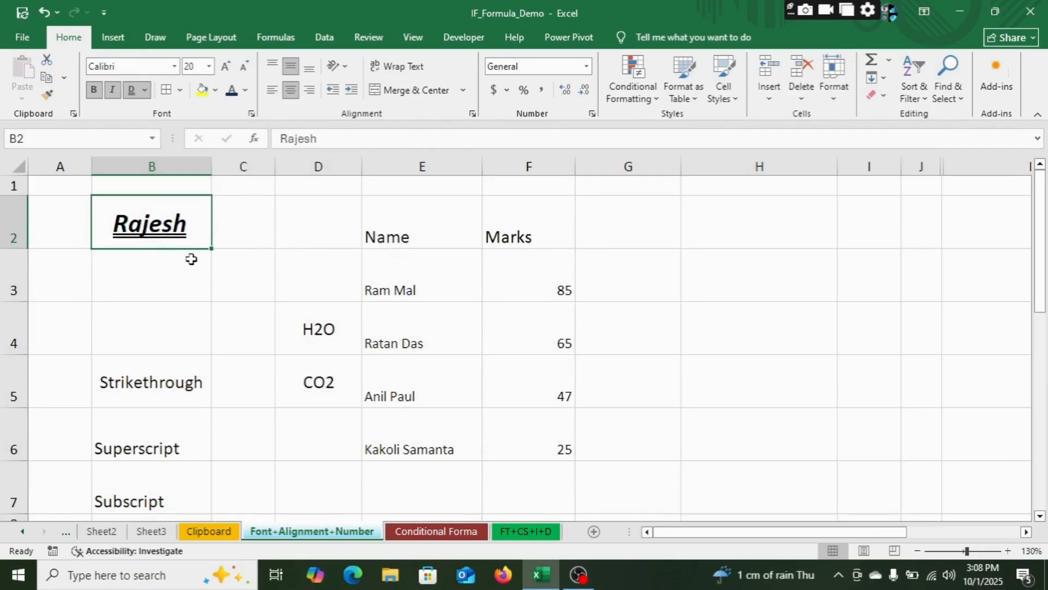
Step: Apply the Strikethrough font effect to the word Strikethrough in cell B5
click(148, 297)
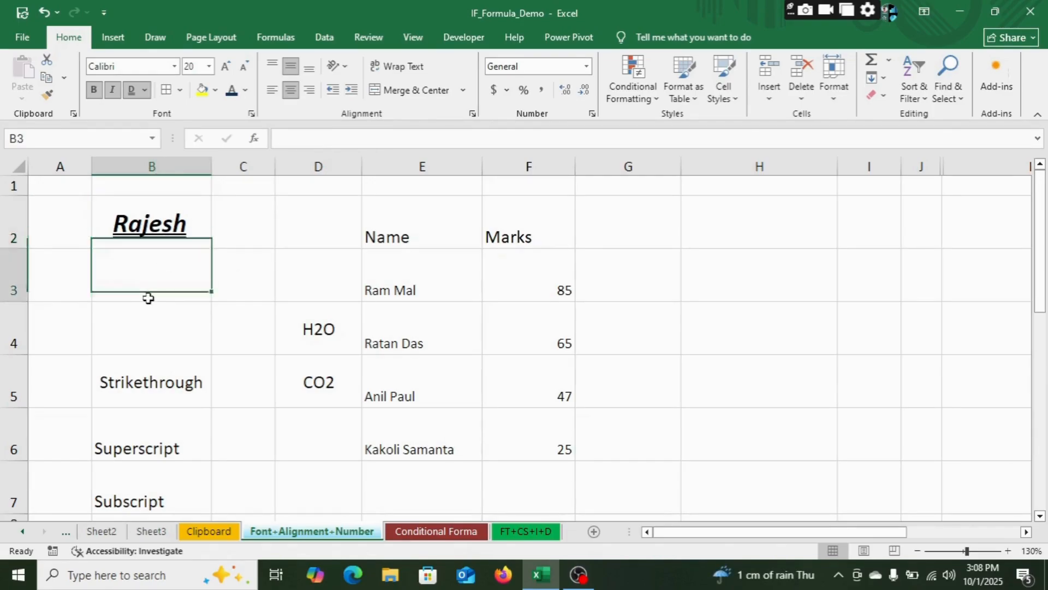
click(174, 393)
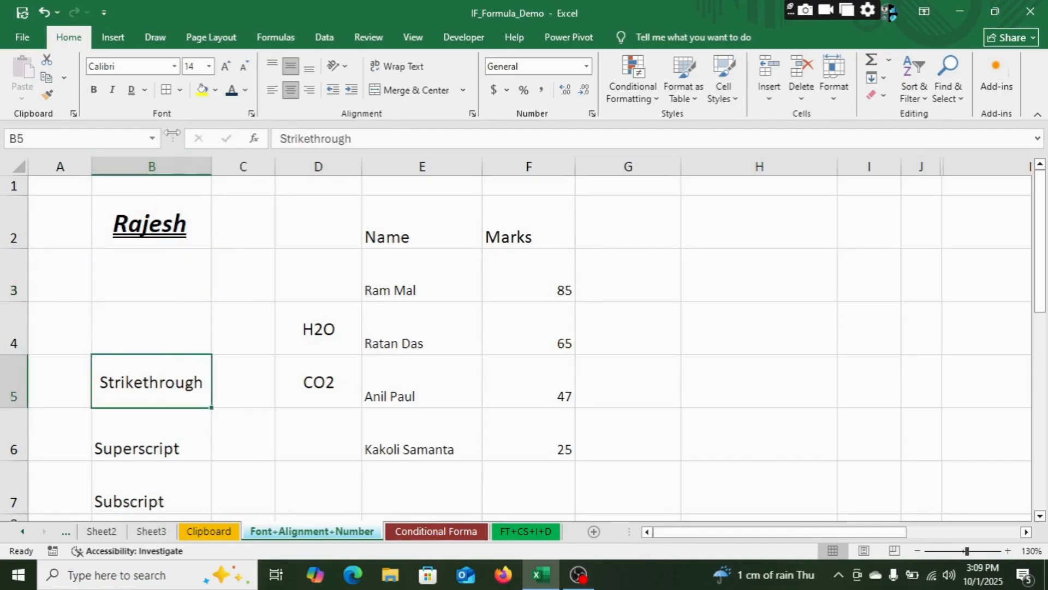
click(251, 114)
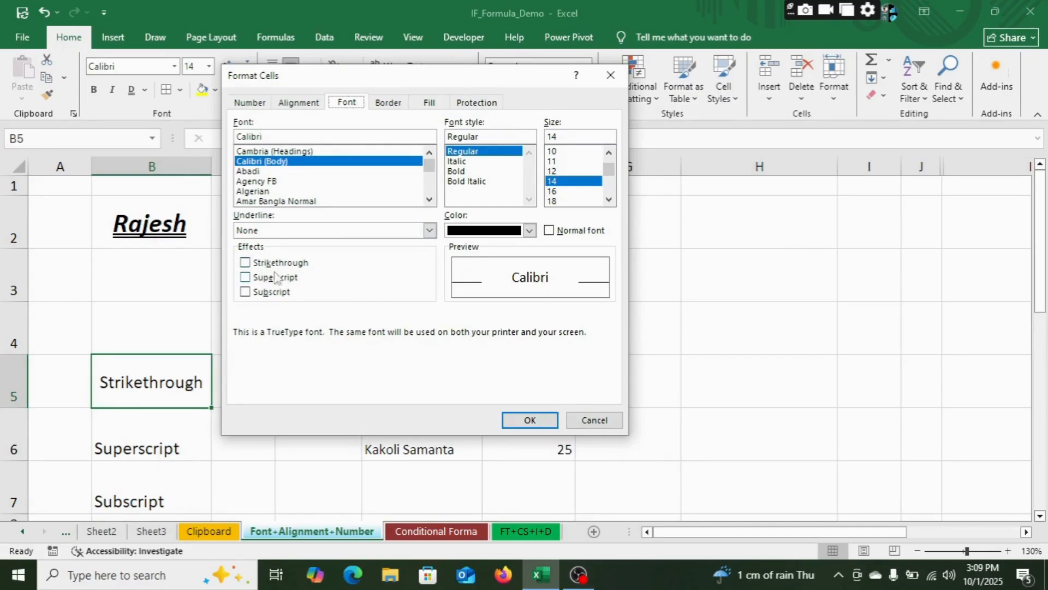
click(246, 264)
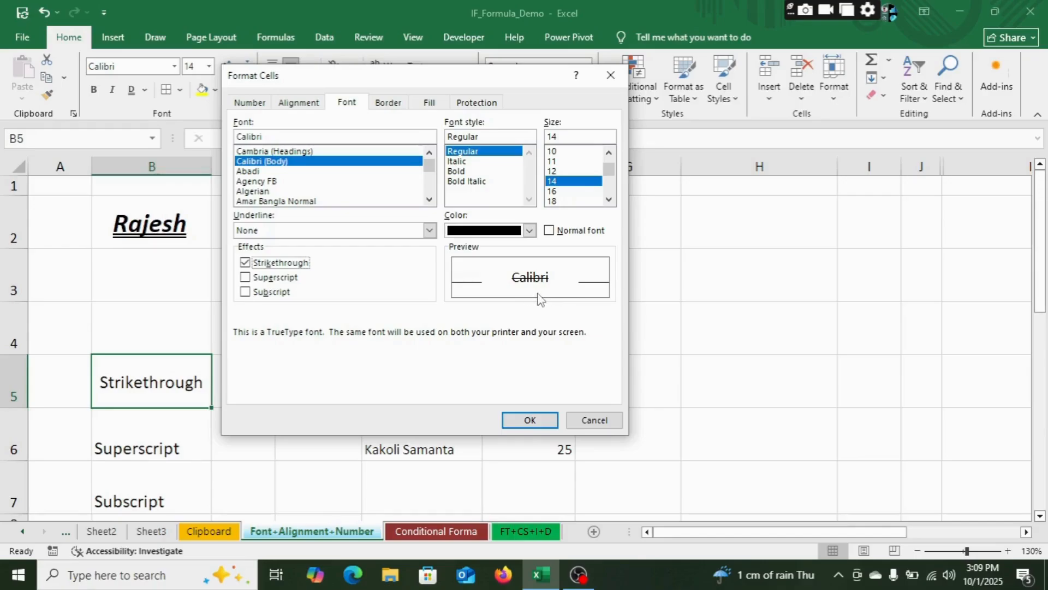
click(530, 420)
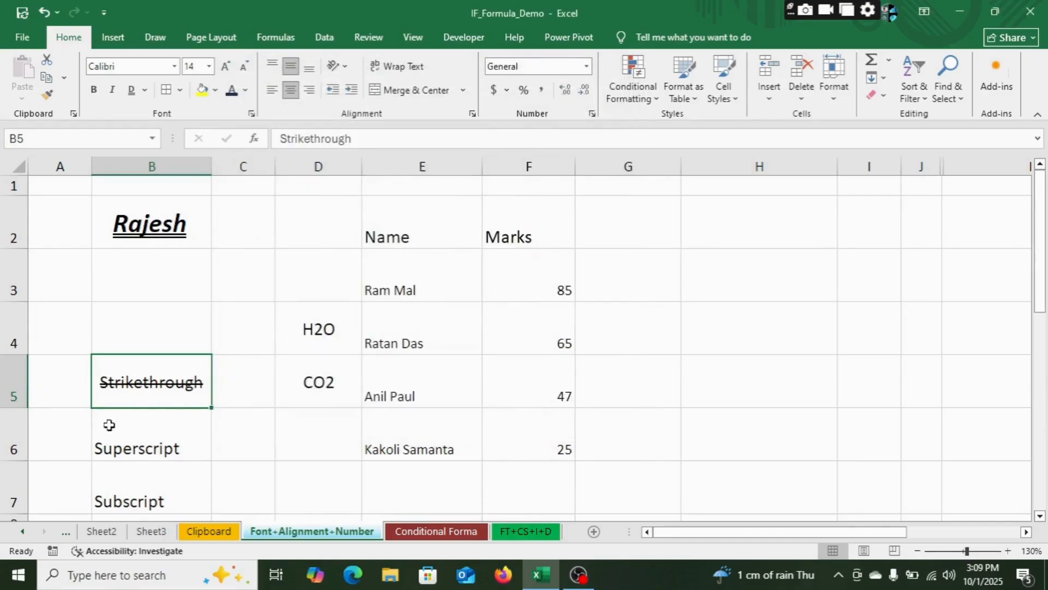
Step: Set the font size of cell B5 to 18 and autofit the width of column B
click(225, 66)
click(225, 66)
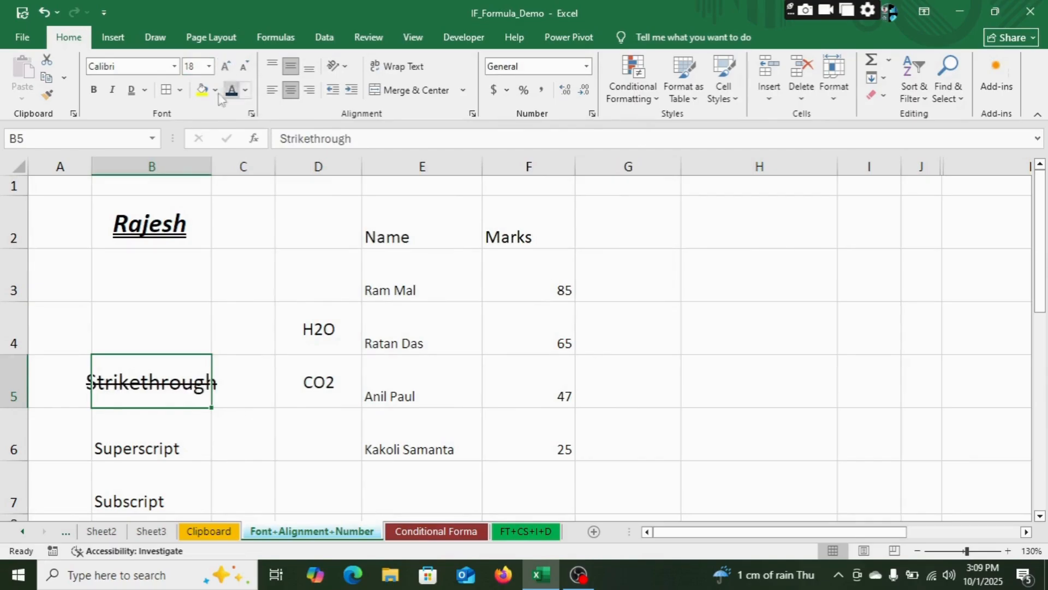
double_click(211, 158)
Step: Format only the 2 in the H2O text of cell D4 as superscript
click(310, 403)
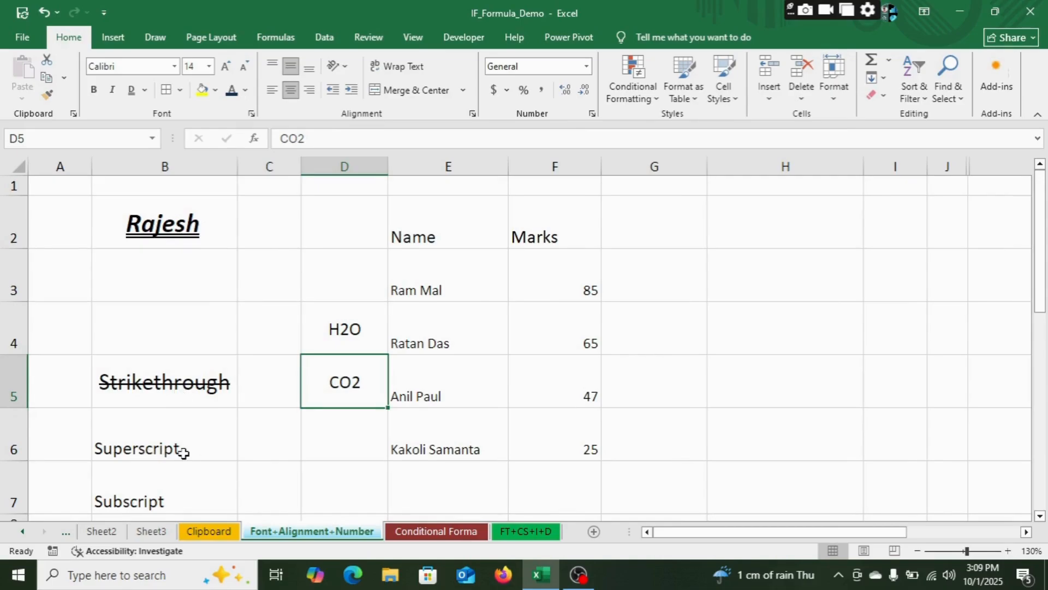
click(328, 350)
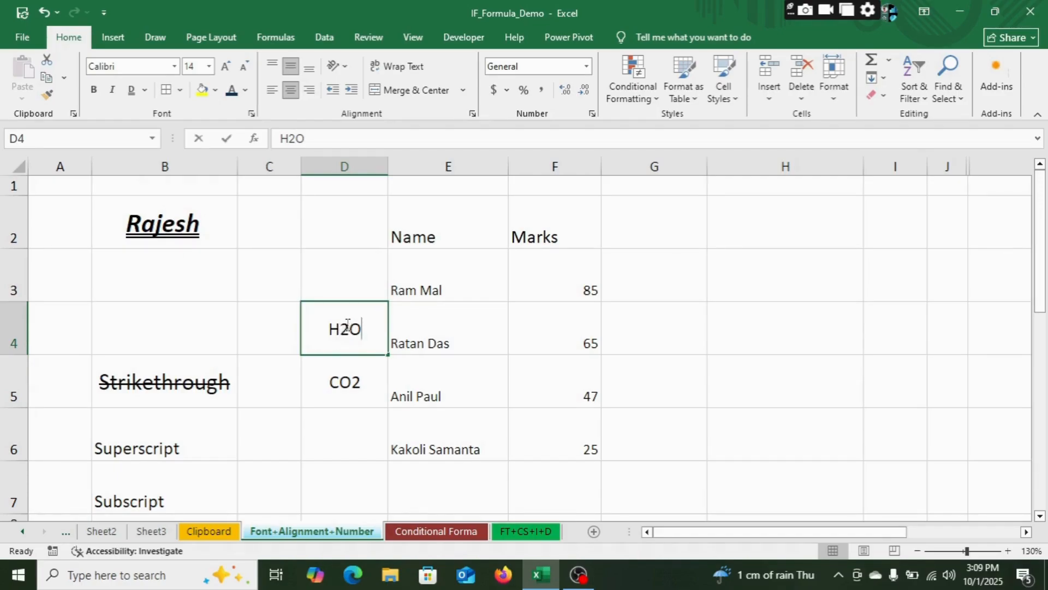
double_click(350, 334)
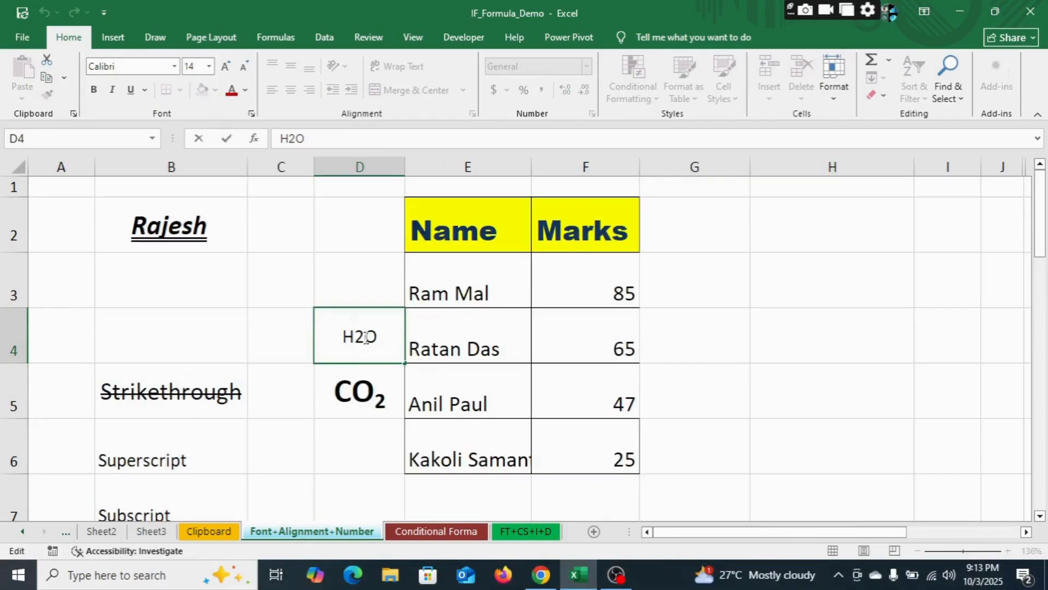
drag(365, 337, 355, 335)
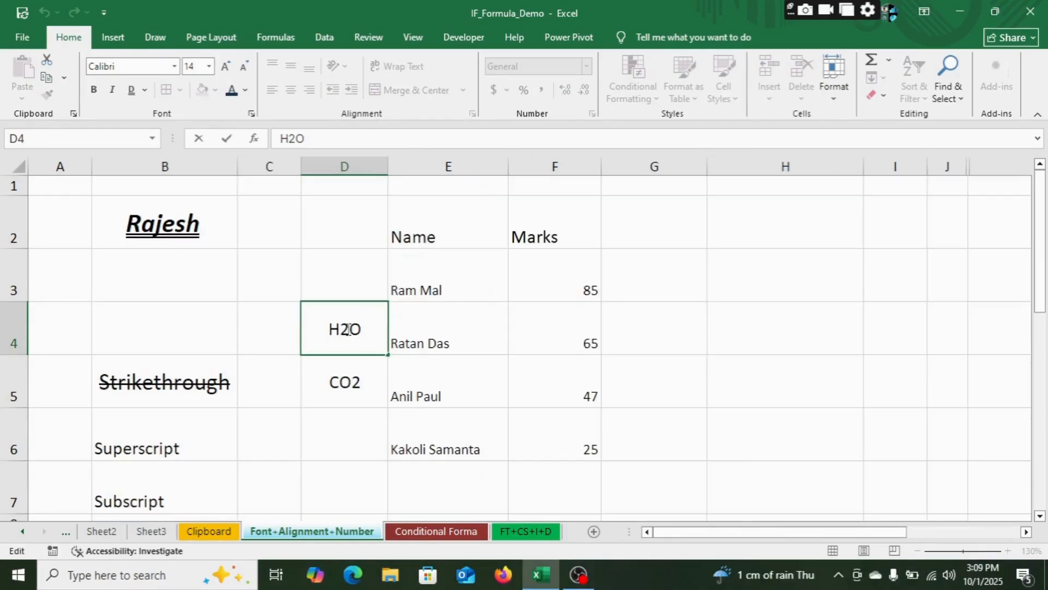
drag(350, 328, 341, 329)
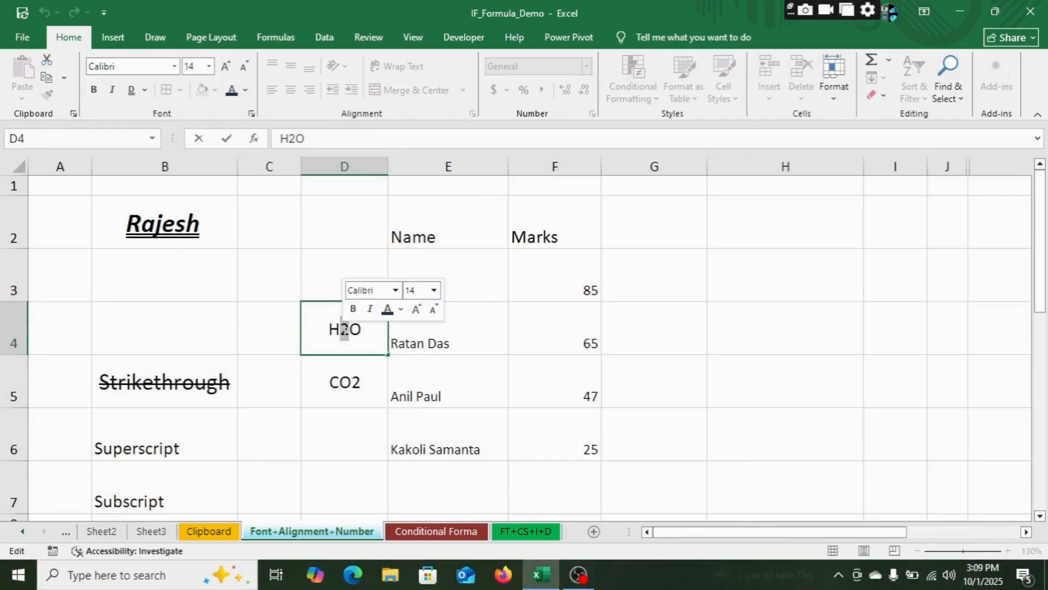
click(252, 114)
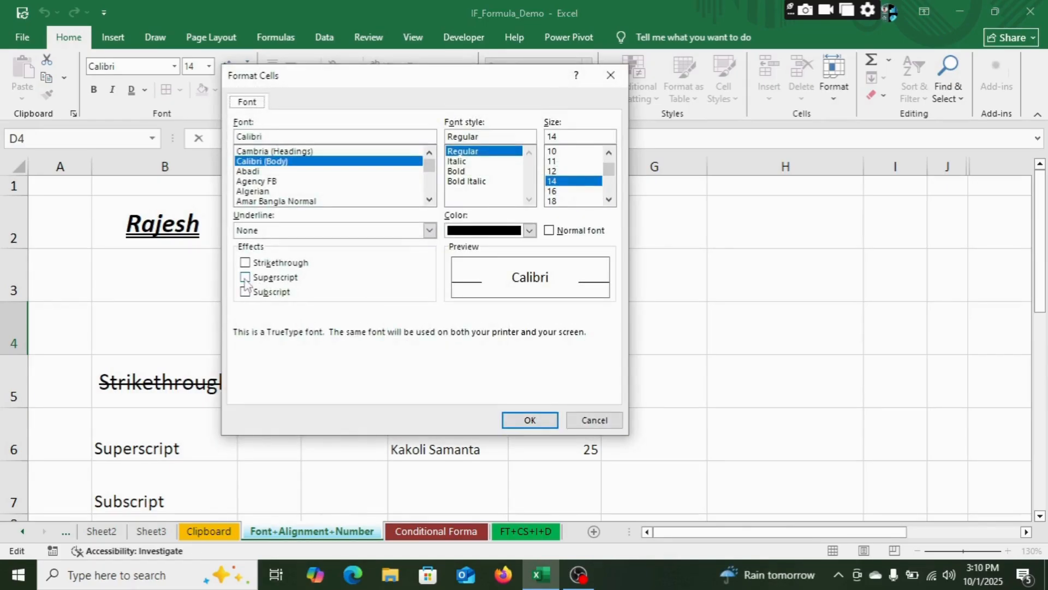
click(246, 291)
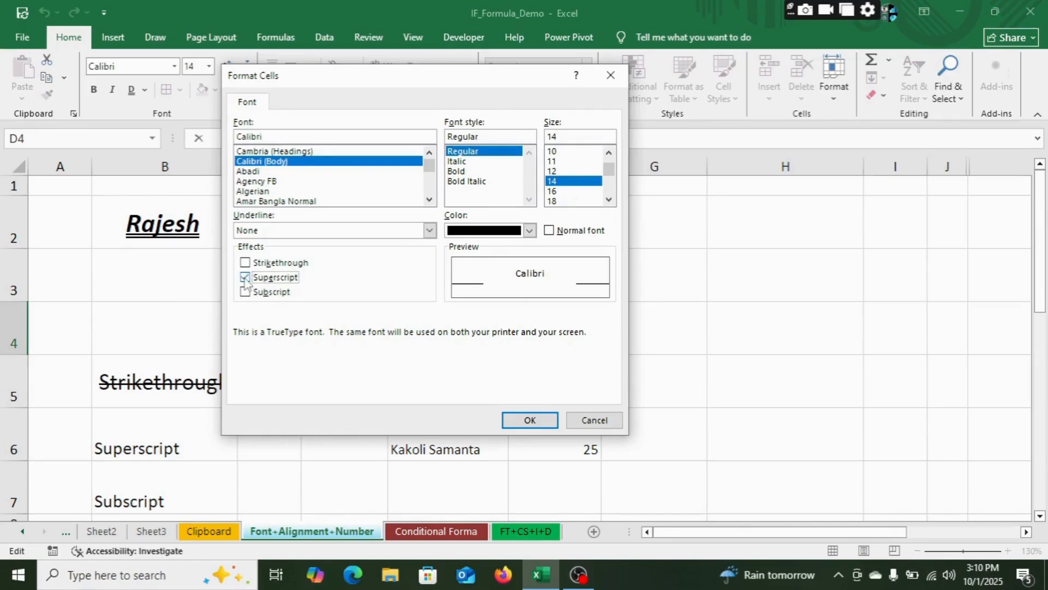
click(517, 421)
click(397, 370)
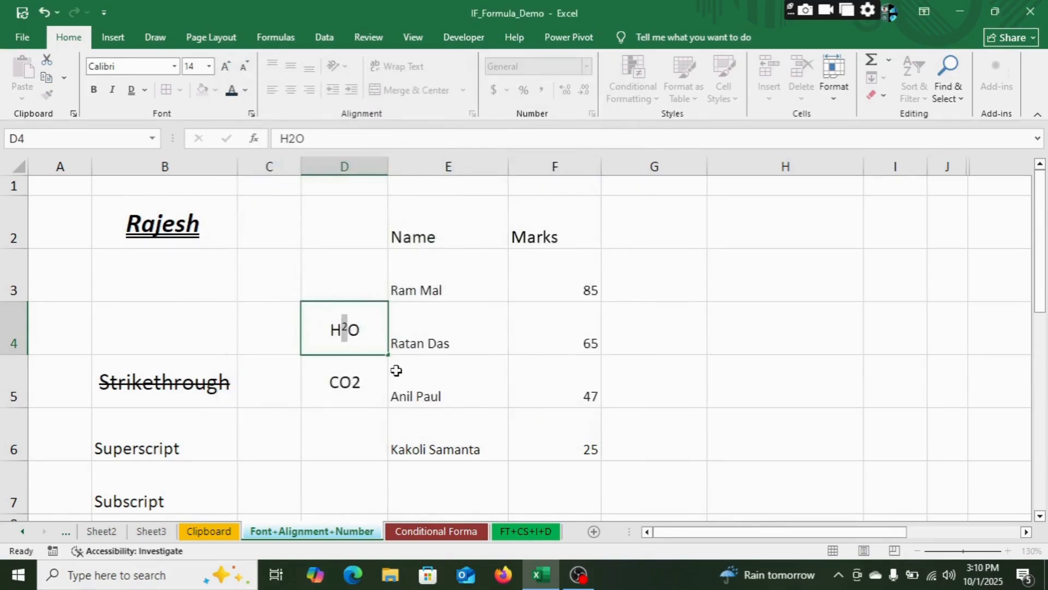
Step: Enlarge the H2O text in D4 by five font-size increments and make it bold
click(225, 66)
click(225, 66)
click(225, 67)
click(95, 91)
click(225, 67)
click(226, 67)
Step: Format only the 2 in the CO2 text of cell D5 as subscript
click(360, 384)
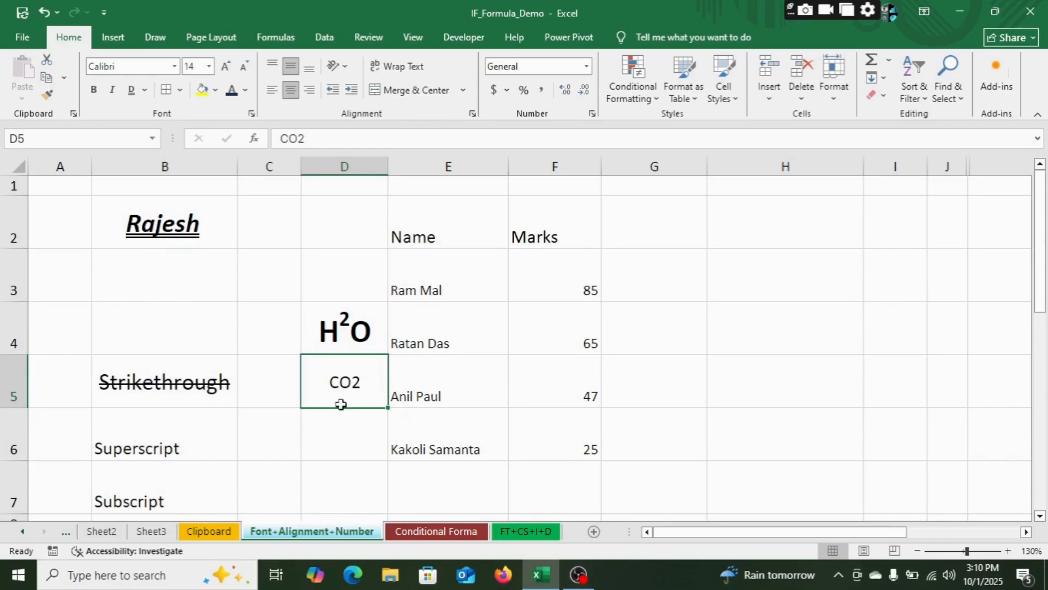
double_click(365, 384)
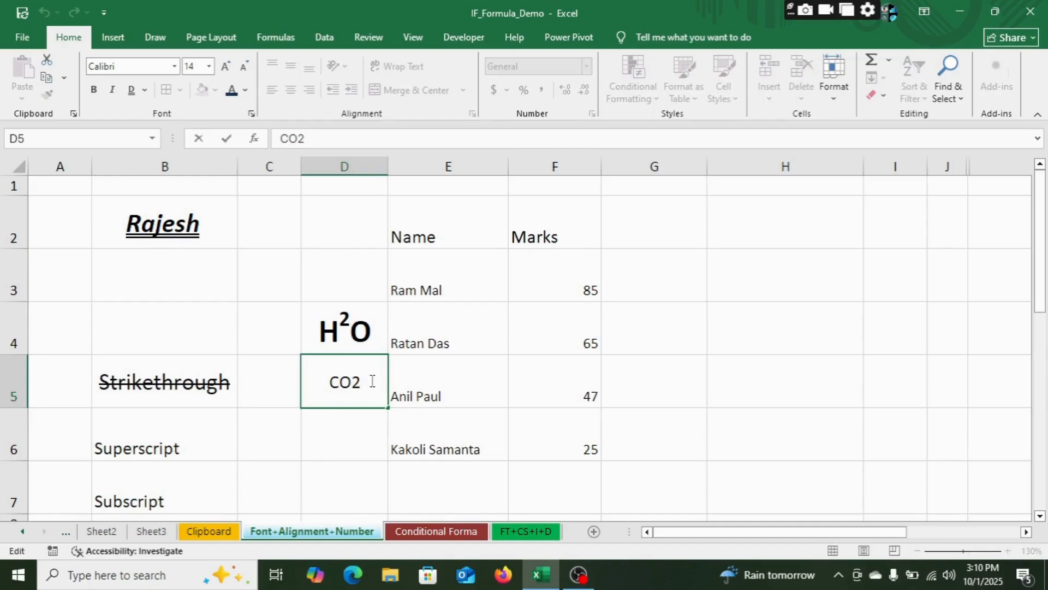
drag(361, 382, 352, 386)
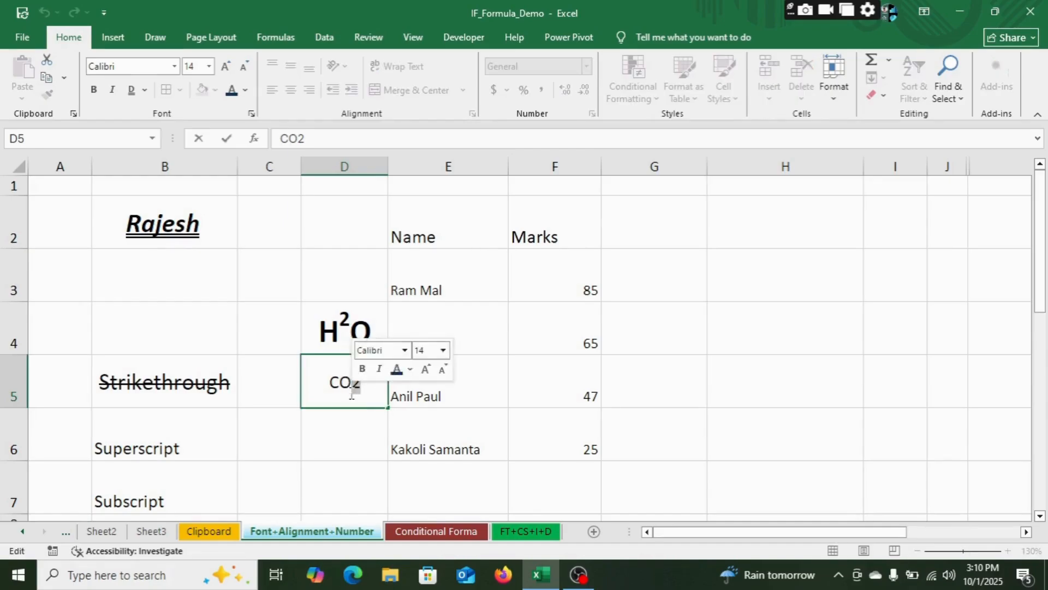
click(251, 114)
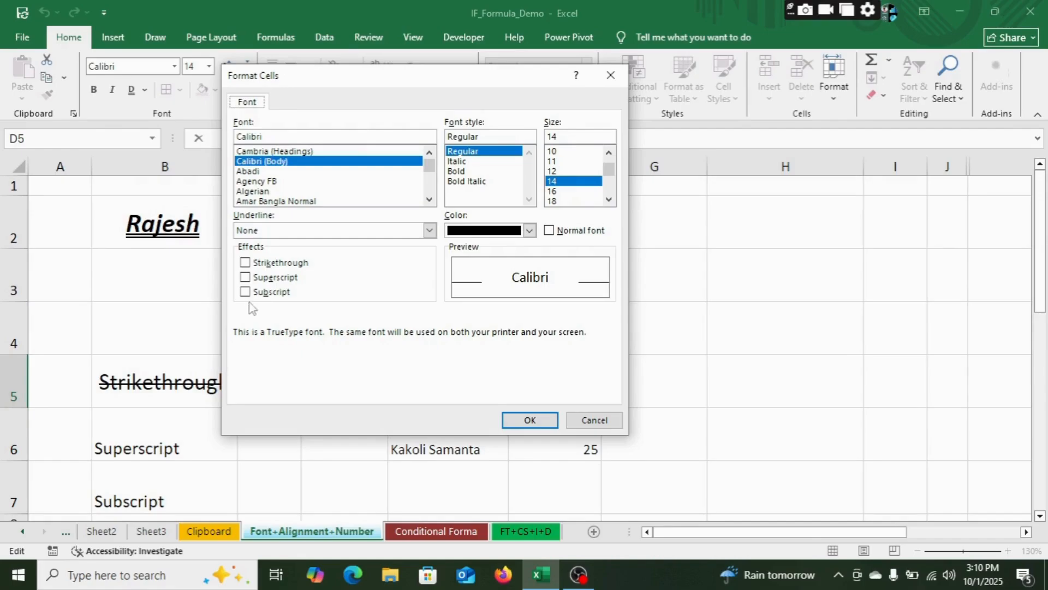
click(245, 292)
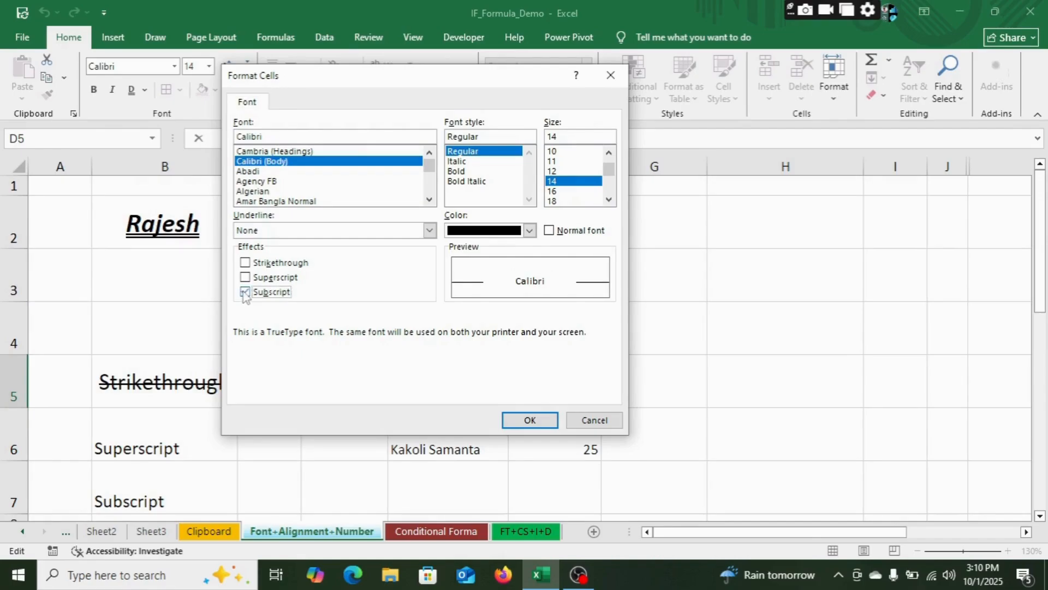
click(530, 420)
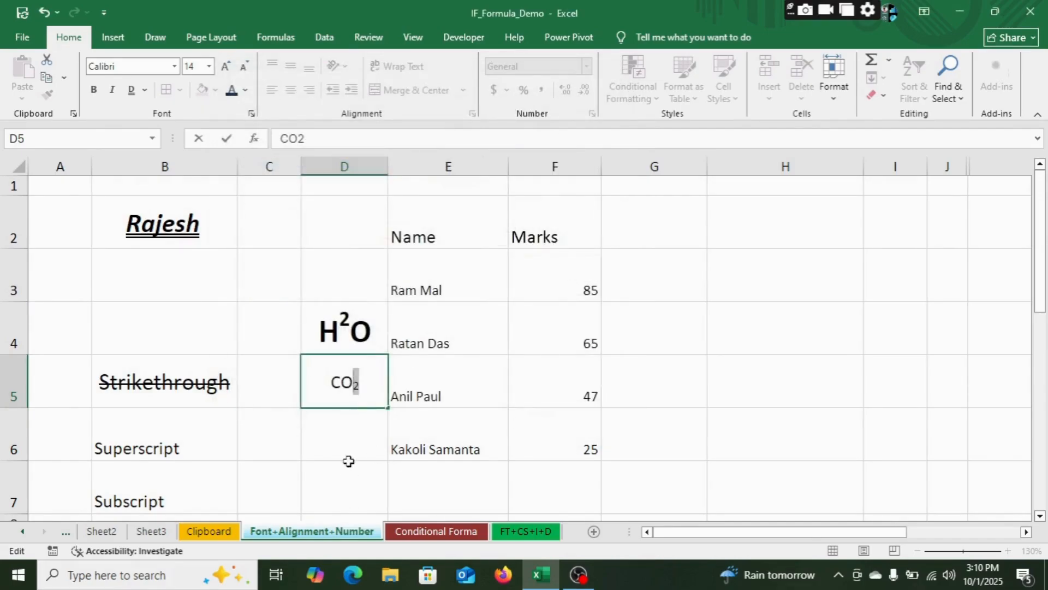
click(347, 465)
Step: Set the font size of the CO2 text in D5 to 24 and make it bold
click(335, 376)
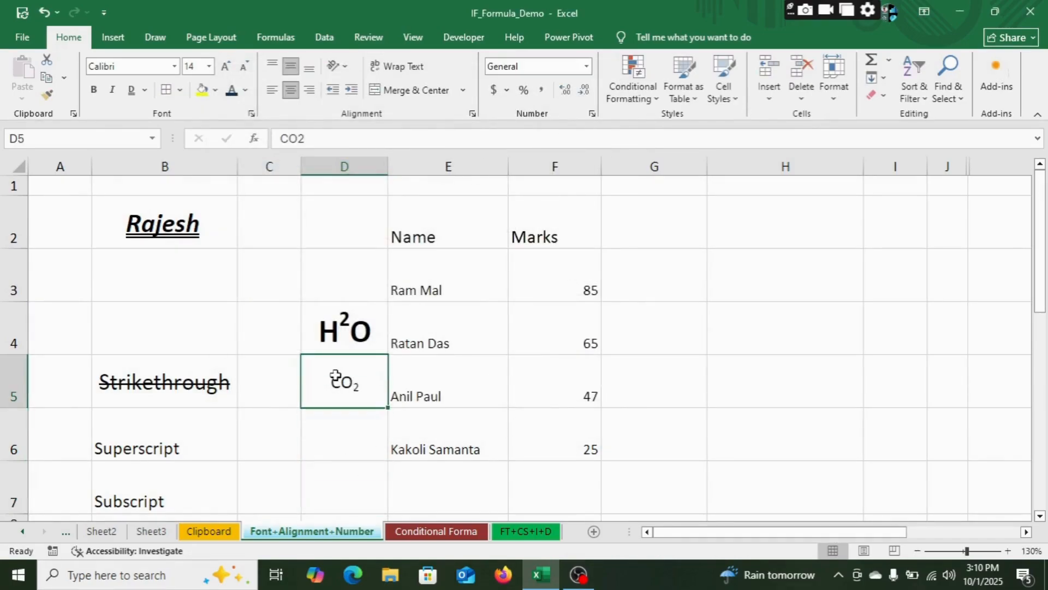
click(226, 67)
click(226, 67)
click(226, 67)
click(226, 67)
click(226, 68)
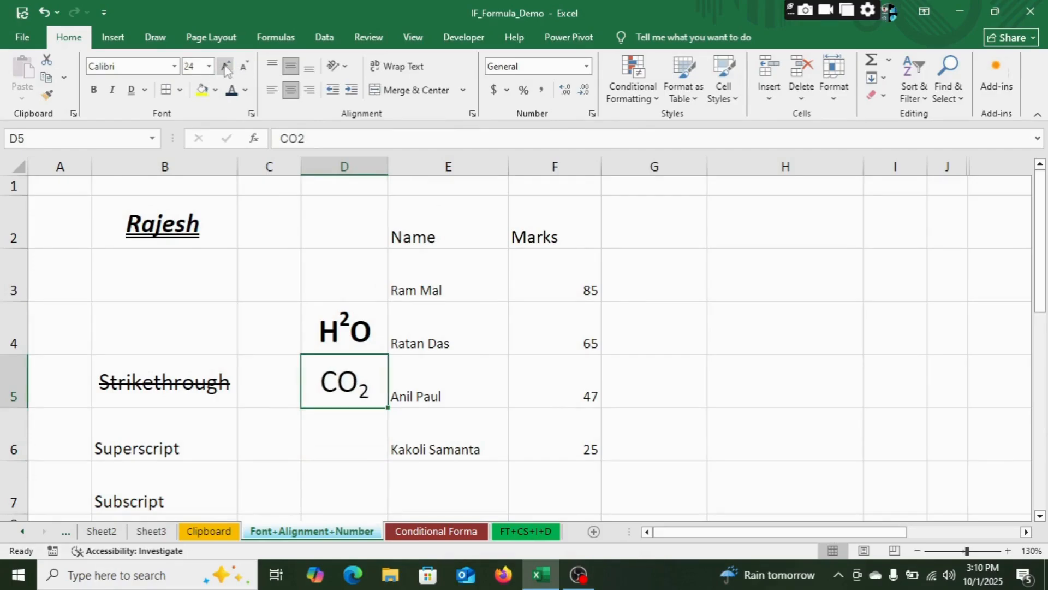
click(93, 89)
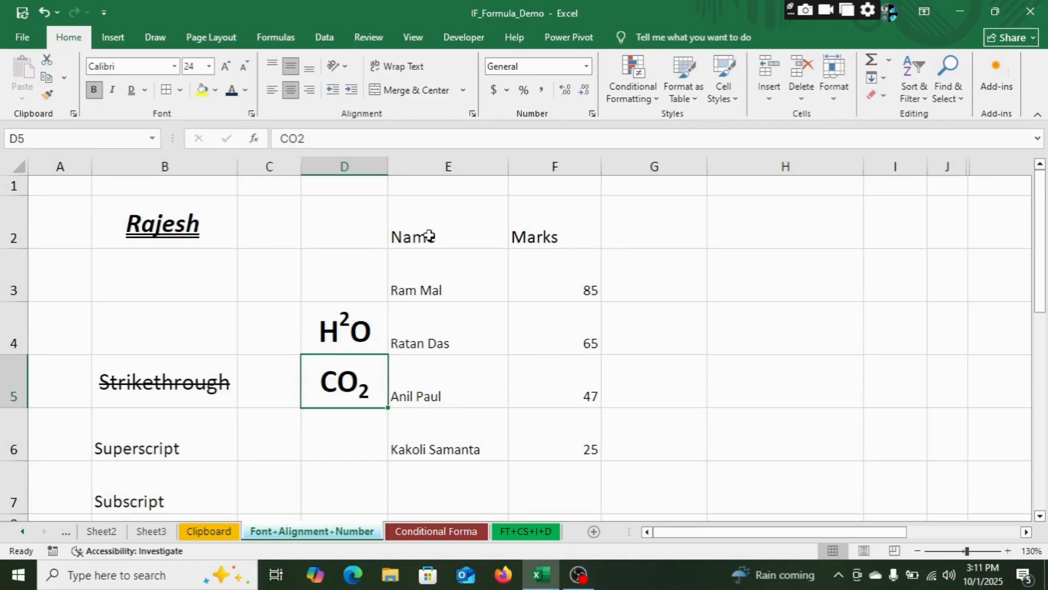
Step: Set the font of the Name and Marks headers in E2:F2 to Arial Black
drag(403, 231, 564, 237)
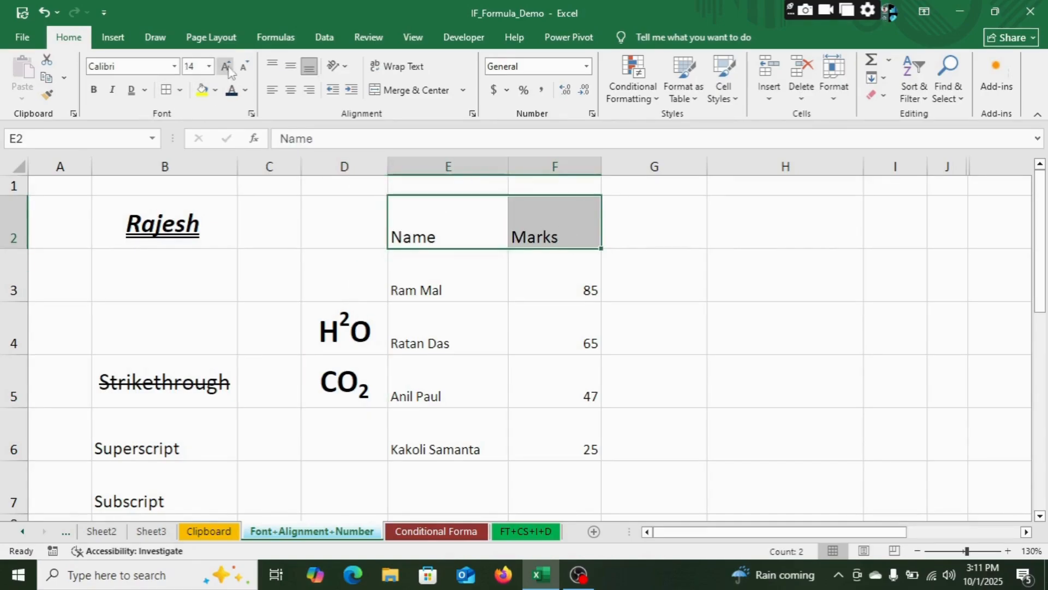
click(175, 67)
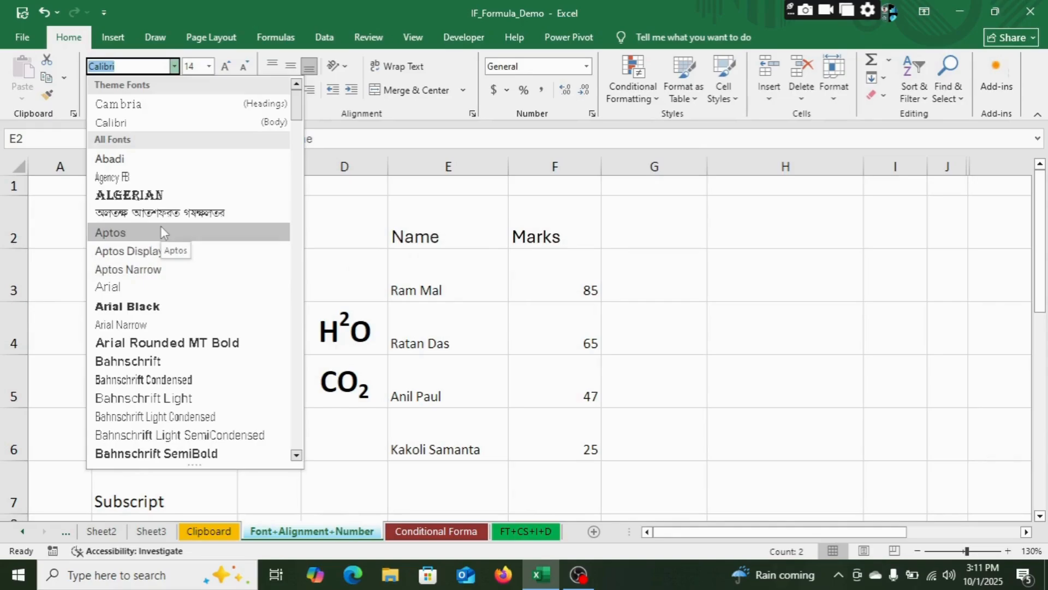
scroll(157, 360, down, 2)
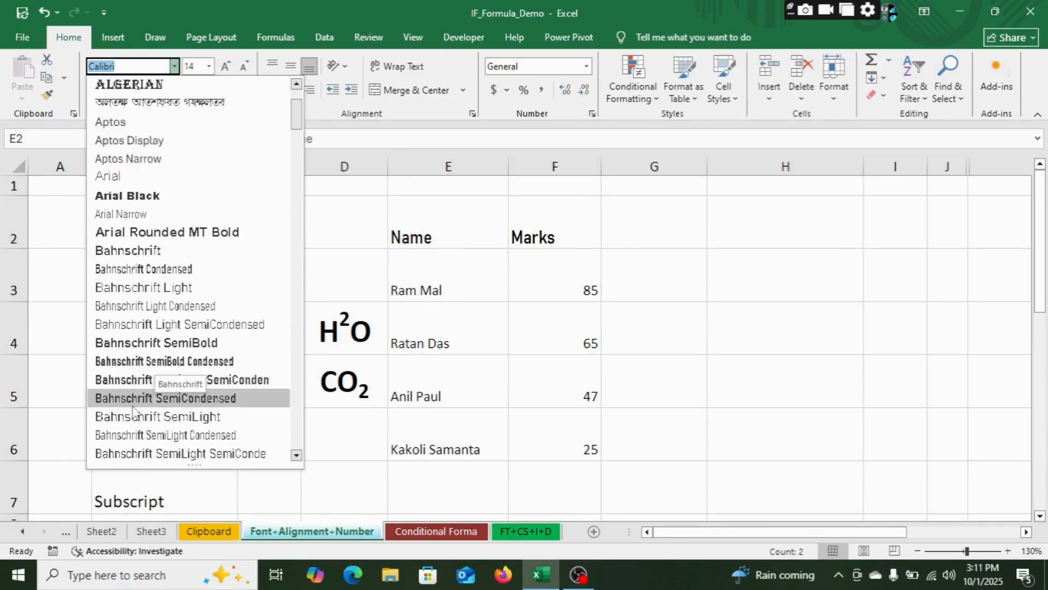
scroll(128, 404, down, 1)
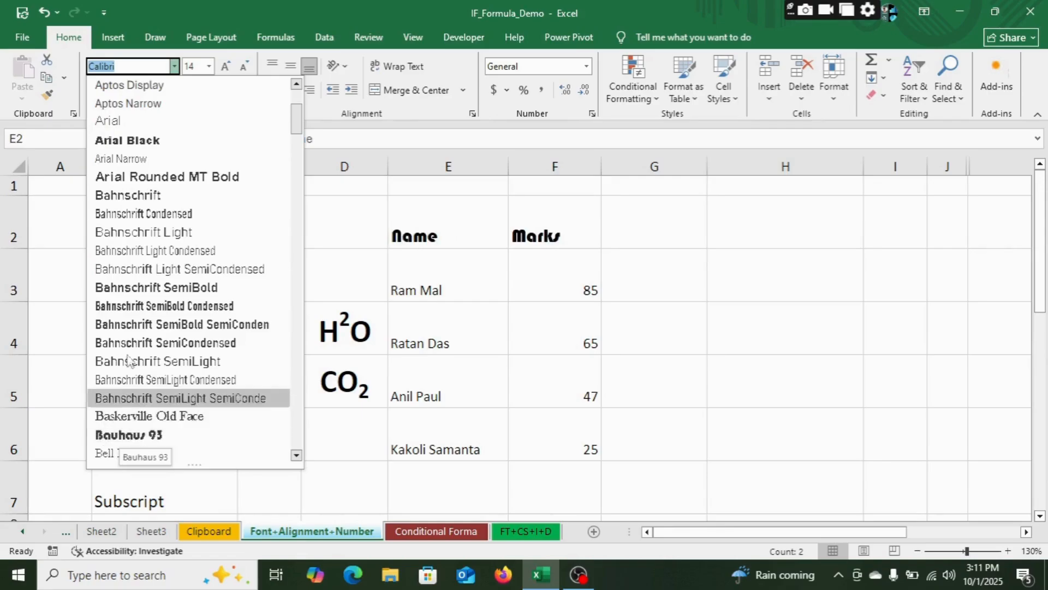
scroll(141, 231, up, 2)
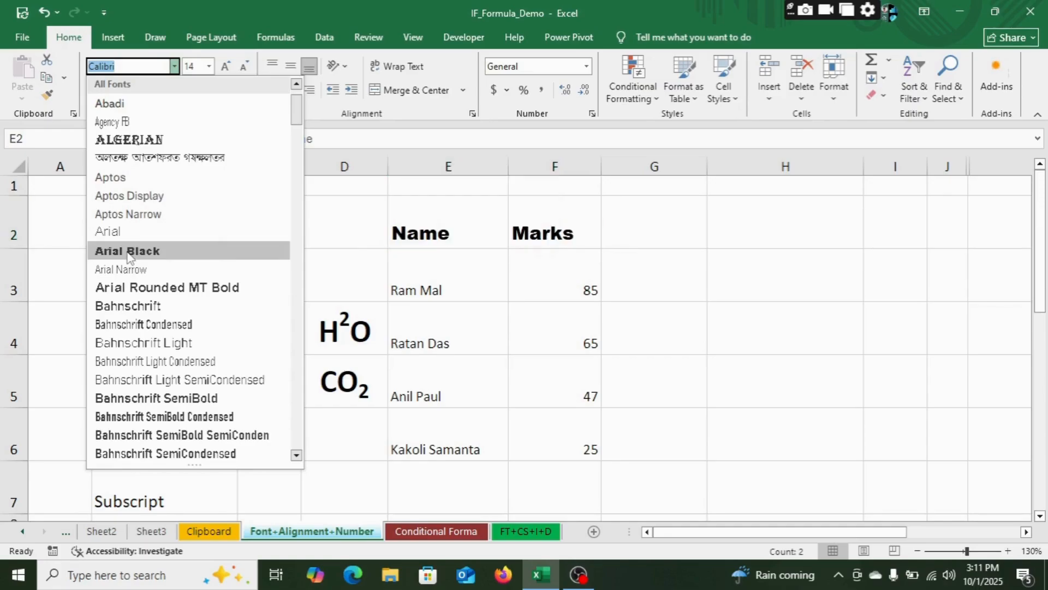
click(127, 253)
Step: Enlarge the headers in E2:F2 to font size 20 and autofit the width of column F
click(226, 67)
click(226, 67)
click(226, 67)
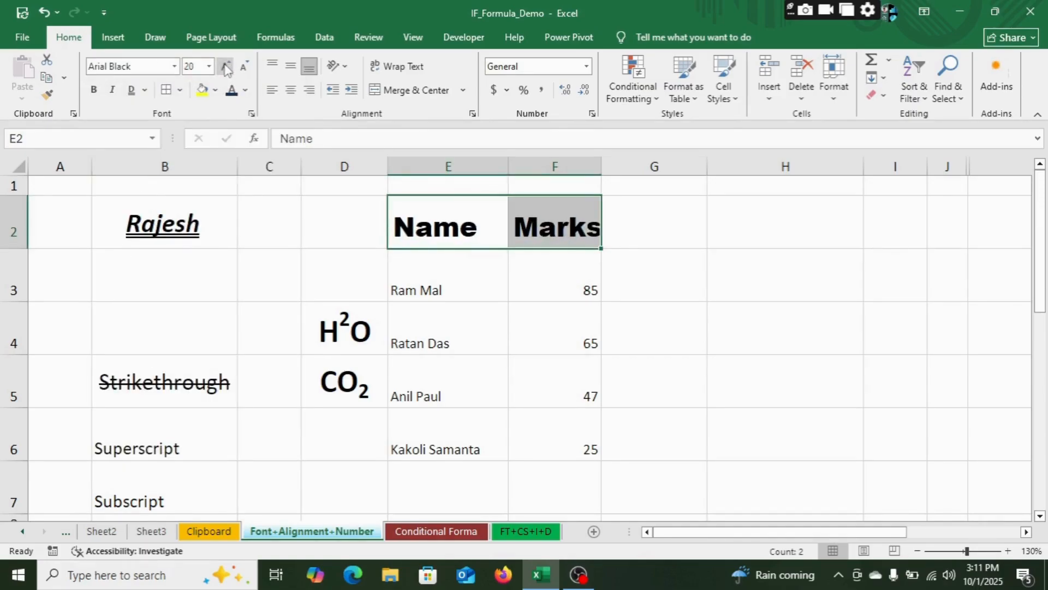
double_click(601, 165)
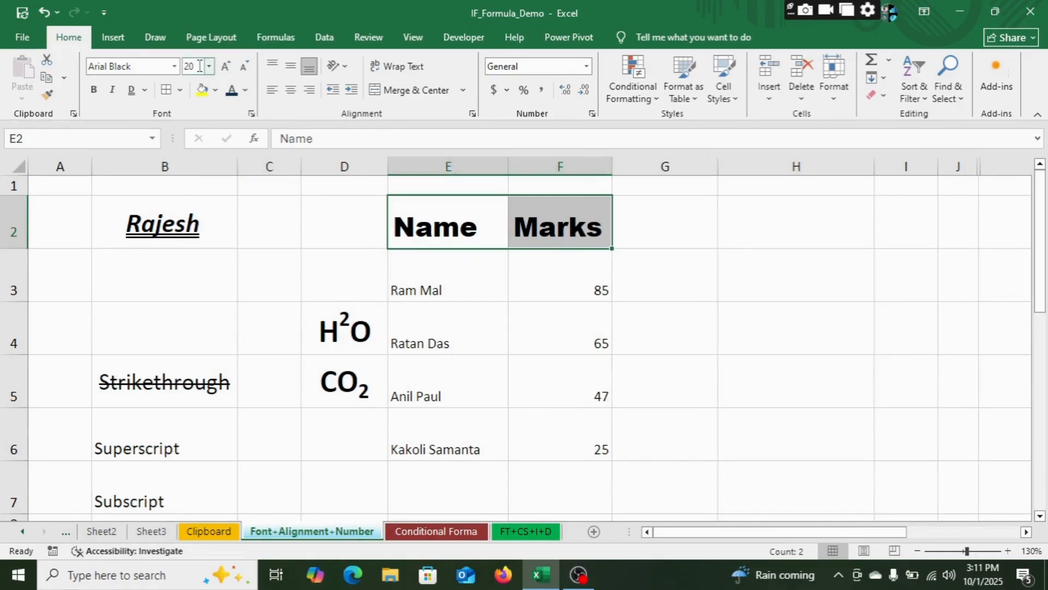
Step: Fill the header cells E2:F2 with standard yellow and colour their text dark blue from the theme colours
click(216, 90)
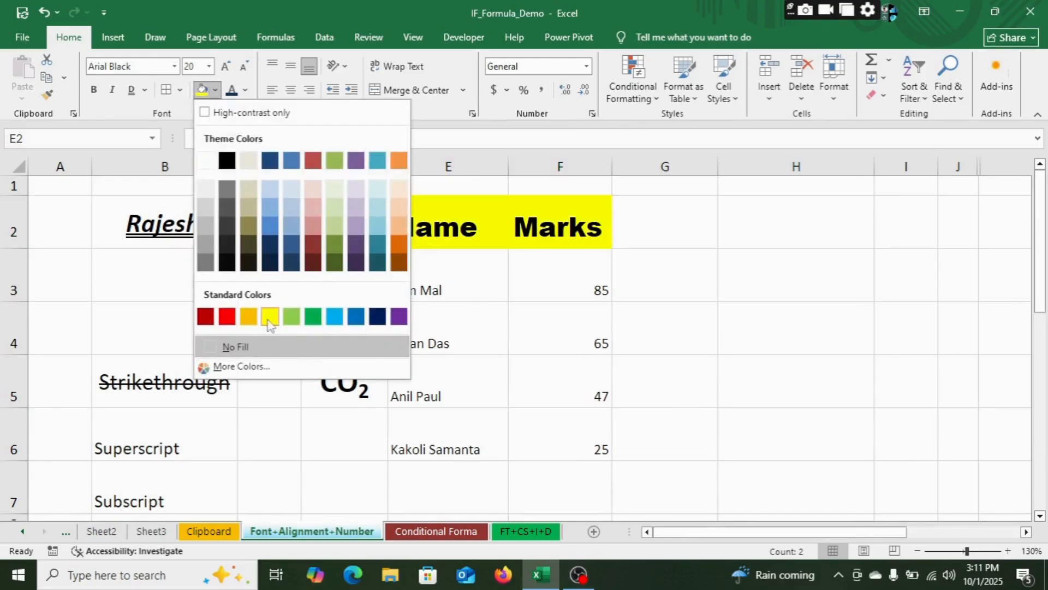
click(270, 317)
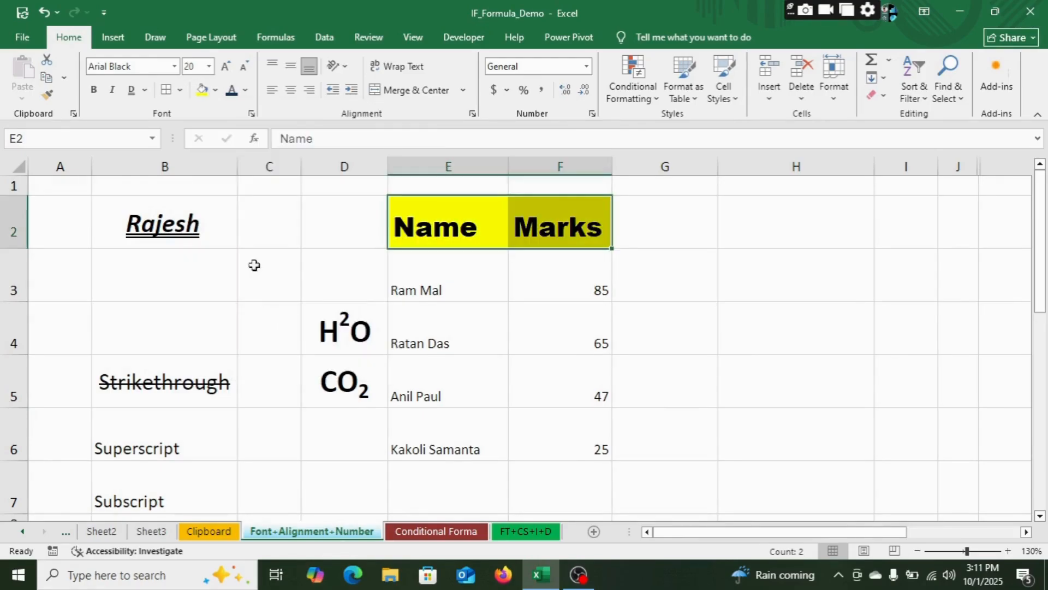
click(245, 90)
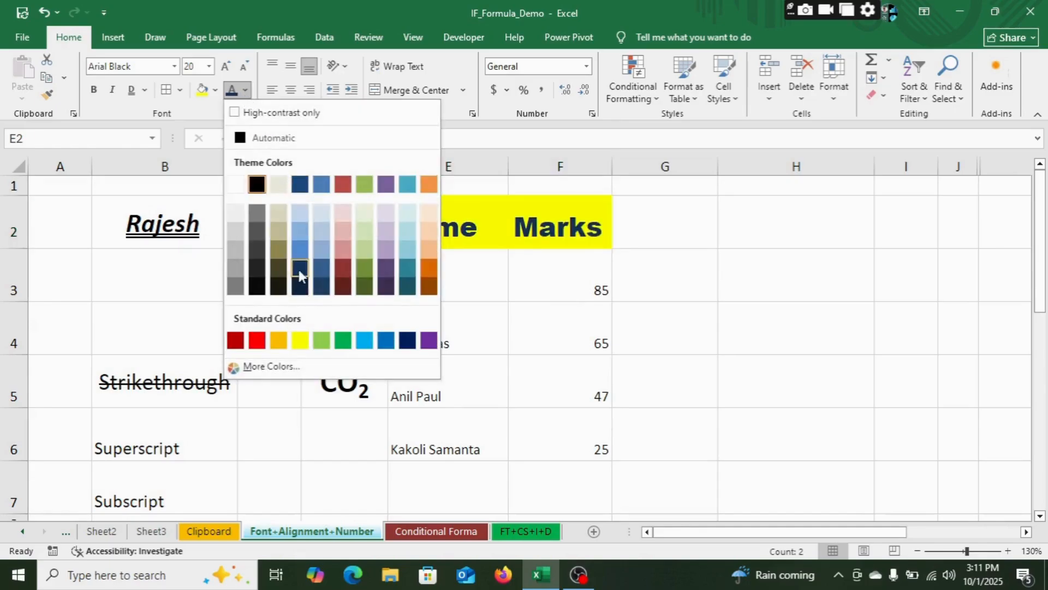
click(298, 271)
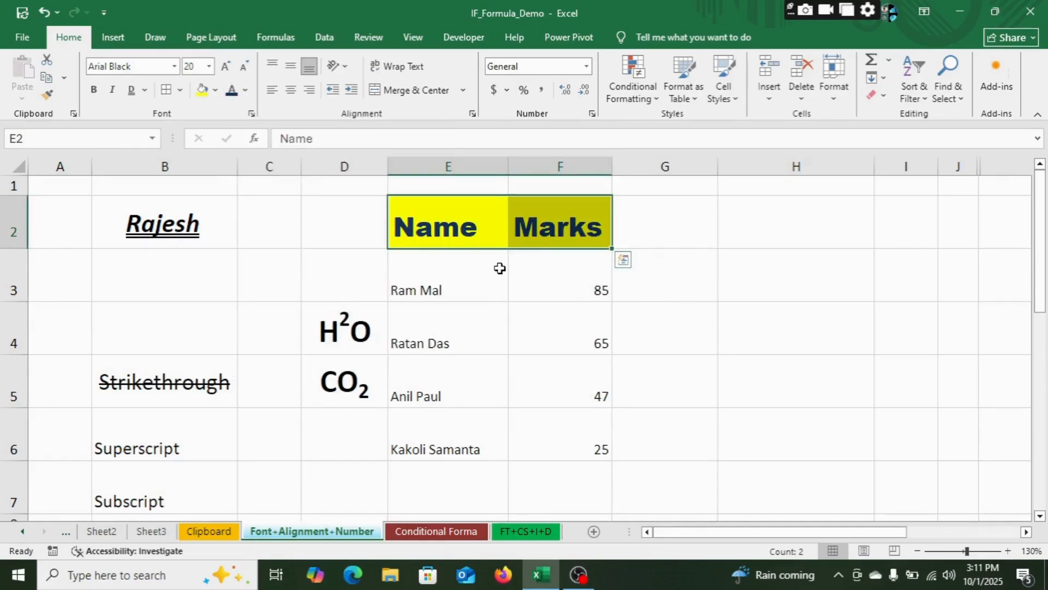
click(227, 68)
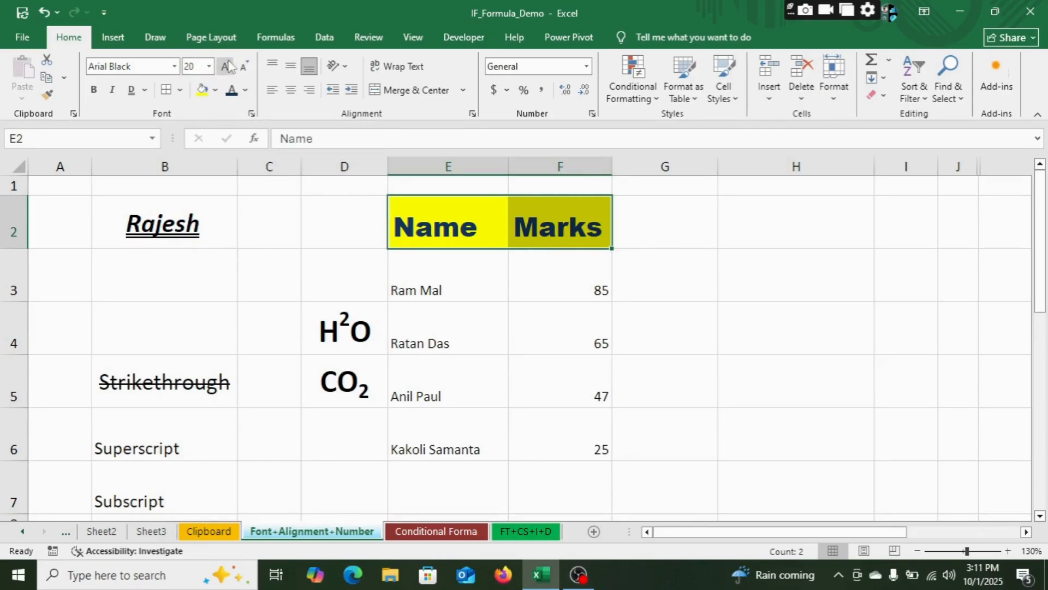
click(227, 67)
click(244, 67)
click(244, 67)
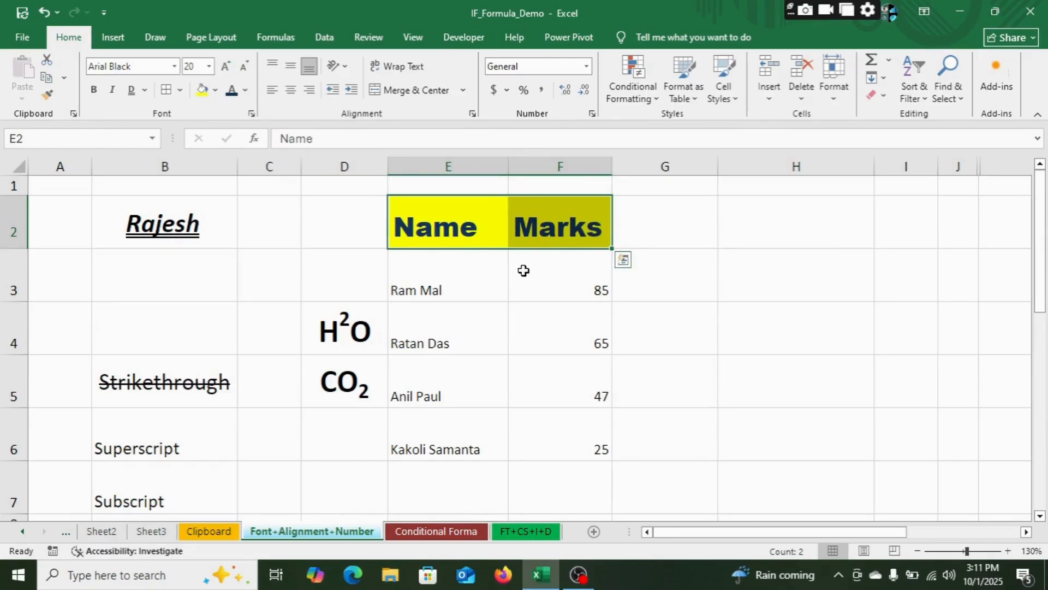
Step: Increase the font size of the names and marks in E3:F6 to 16
drag(415, 278, 577, 431)
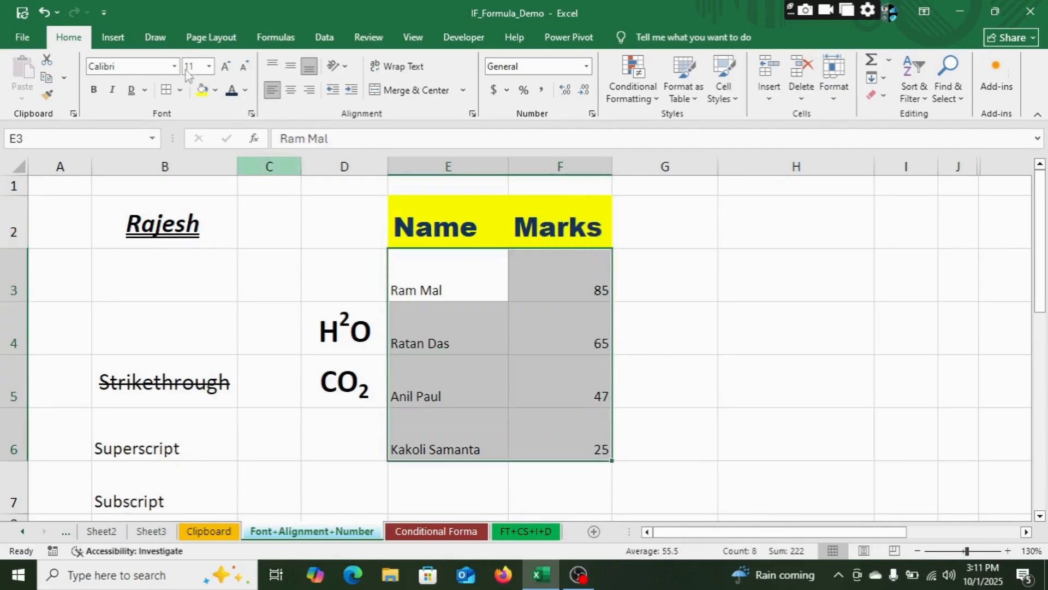
click(227, 66)
click(227, 66)
click(227, 66)
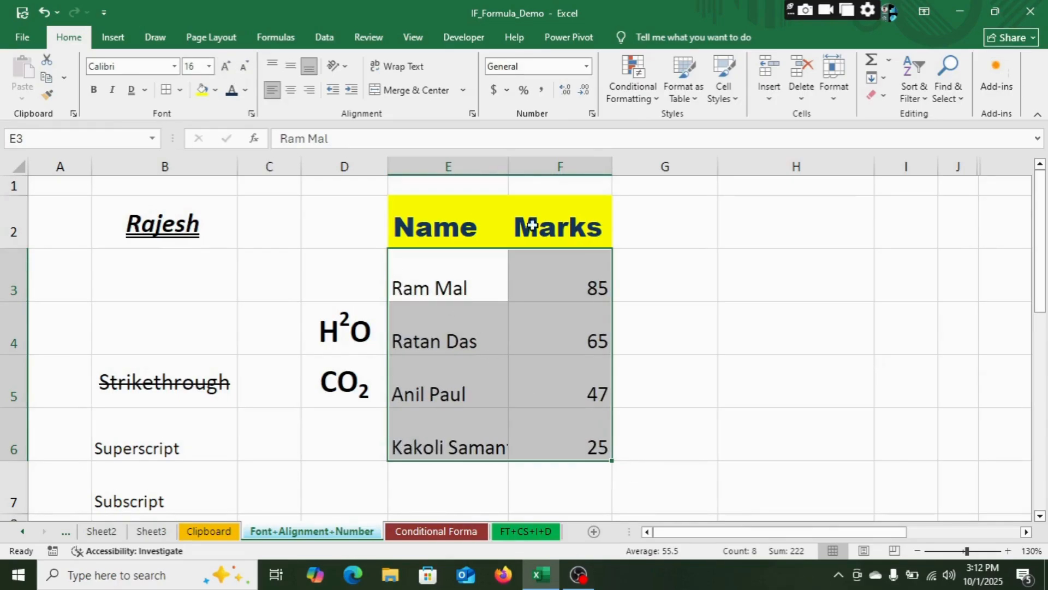
Step: Apply All Borders to the whole name and marks table in E2:F6
mouse_move(424, 208)
mouse_down()
mouse_move(559, 251)
mouse_move(569, 429)
mouse_up()
click(168, 92)
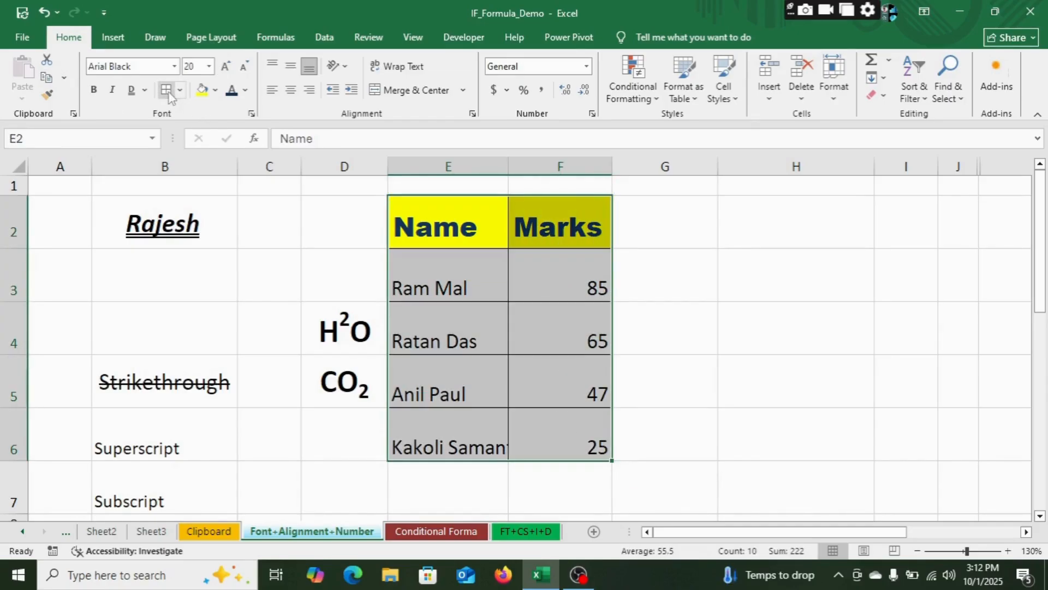
click(181, 90)
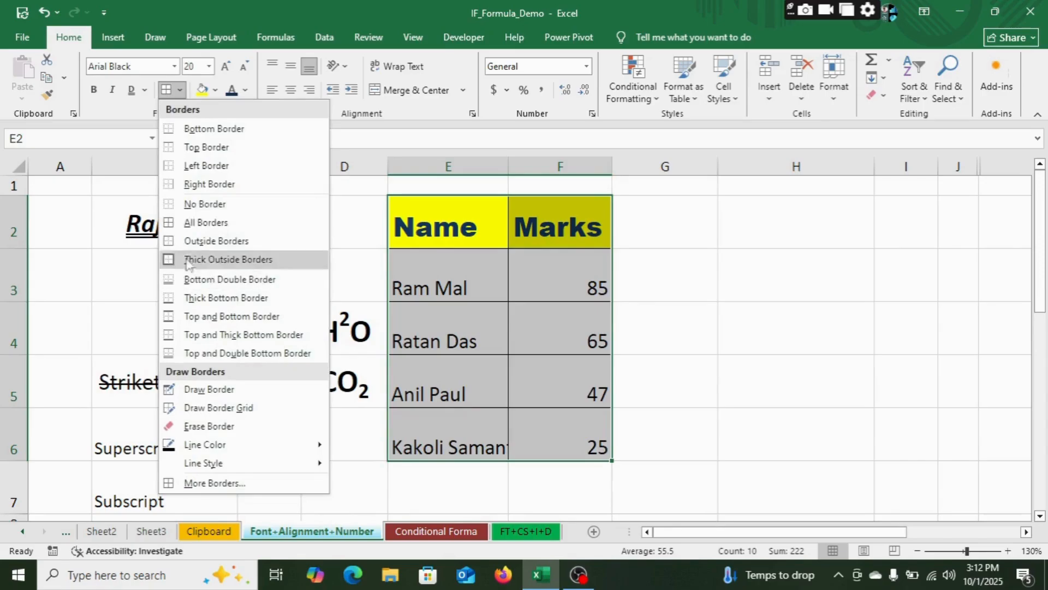
click(196, 228)
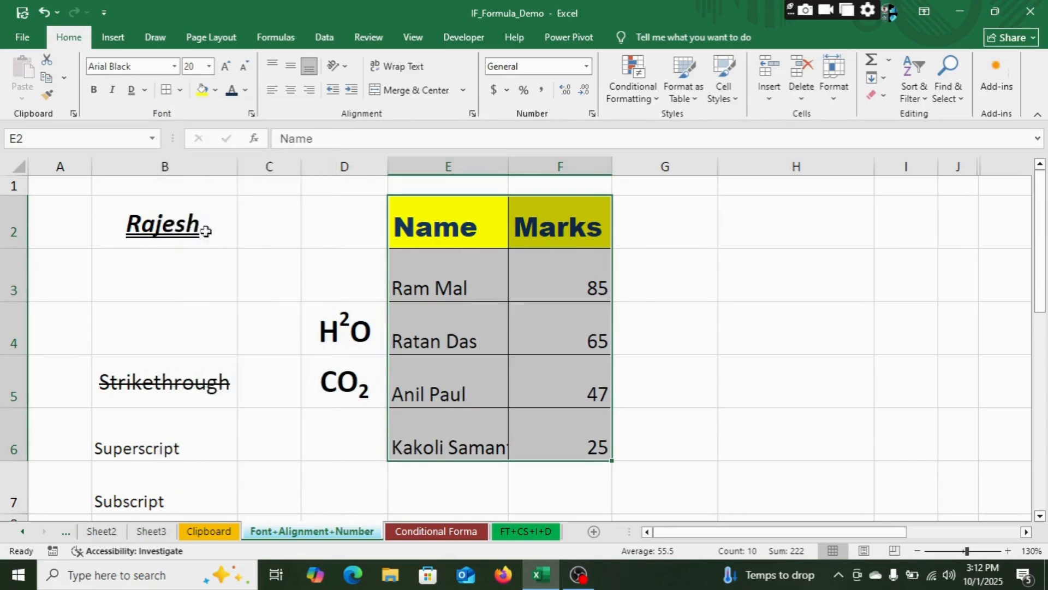
click(813, 310)
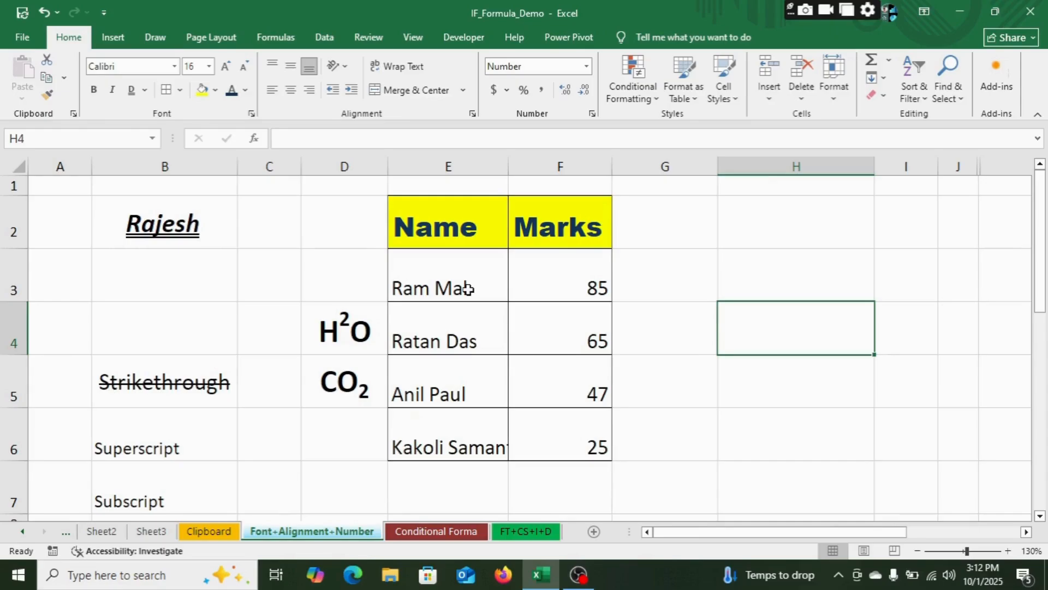
Step: Apply Outside Borders to the empty cell H4
click(180, 91)
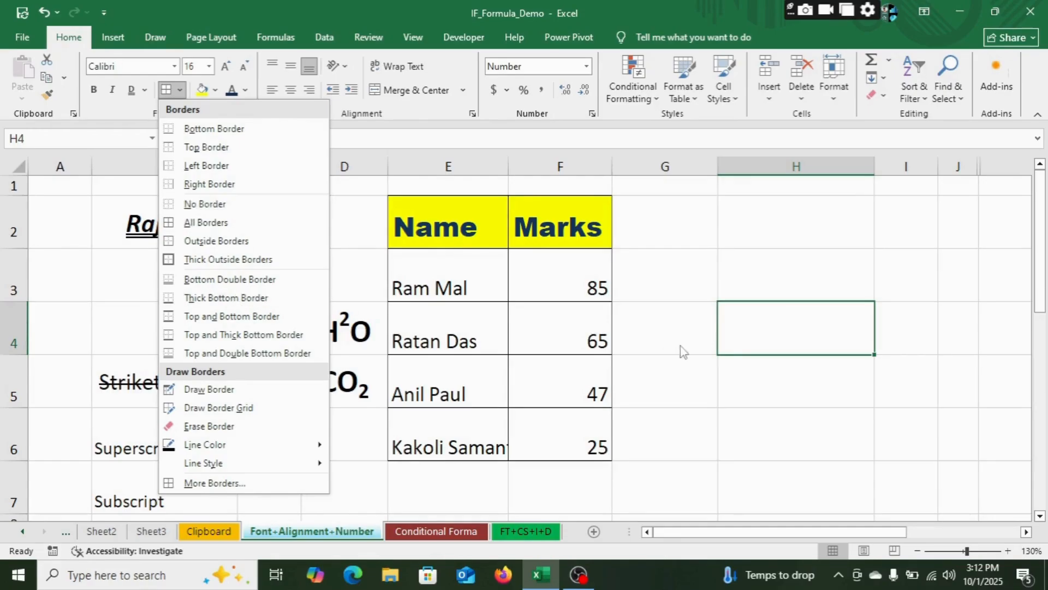
scroll(680, 345, down, 1)
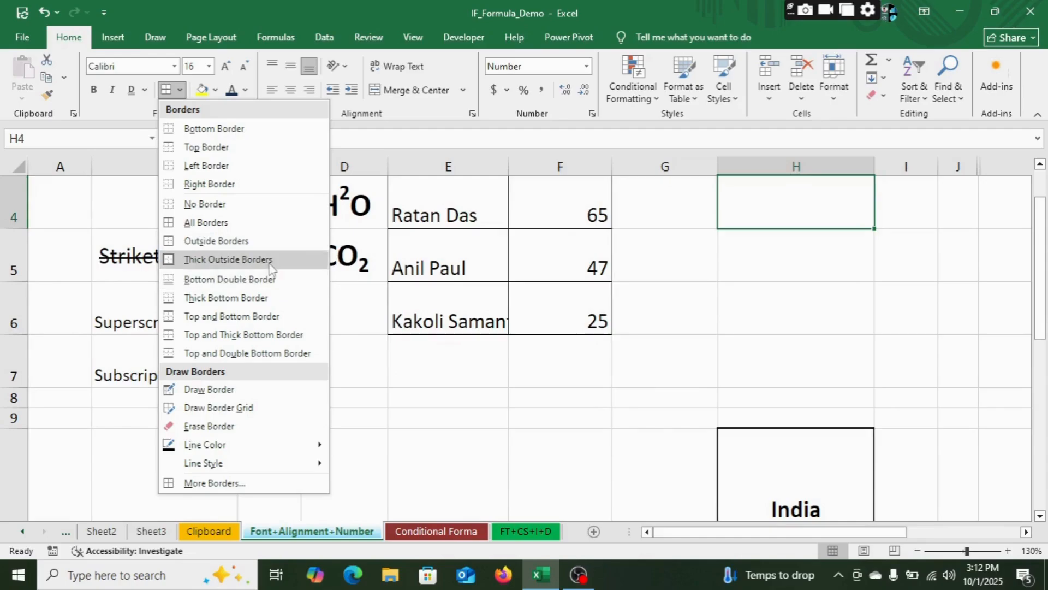
scroll(672, 298, up, 1)
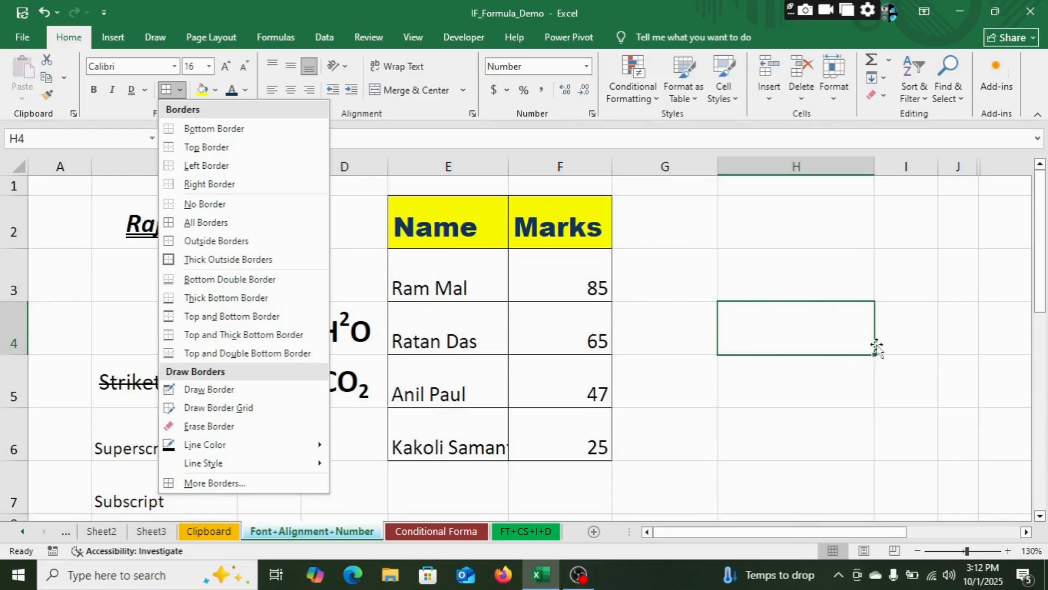
click(209, 243)
click(860, 457)
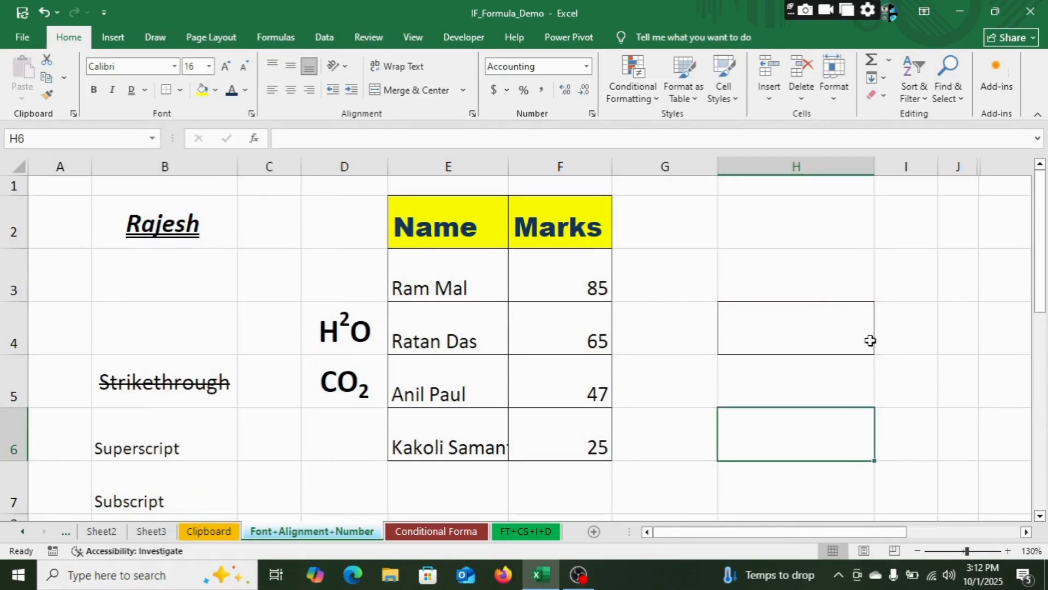
Step: Apply Thick Outside Borders around the range G3:I5
click(677, 264)
drag(683, 272, 889, 365)
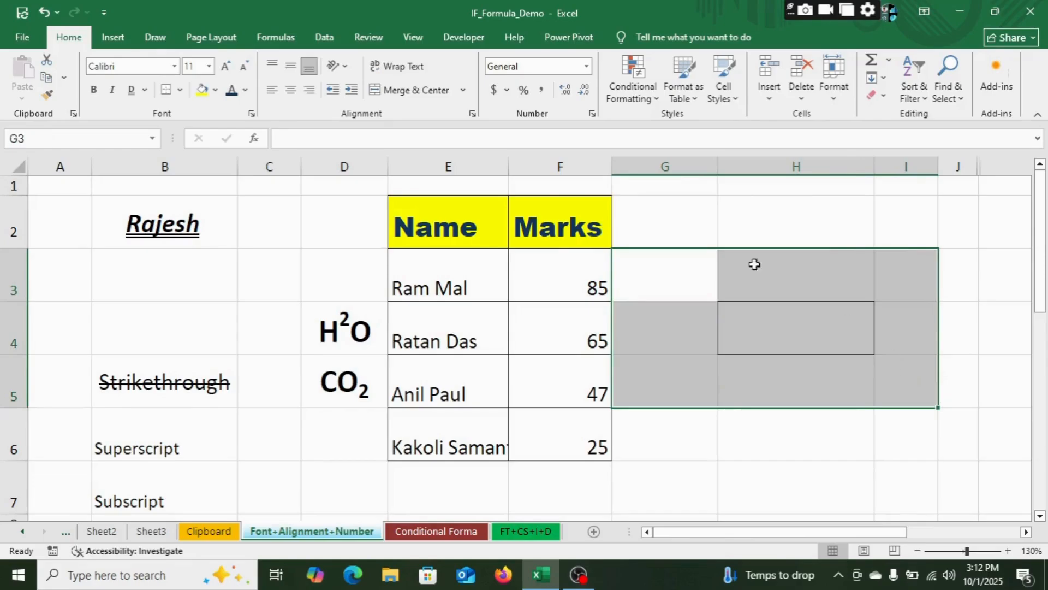
click(180, 90)
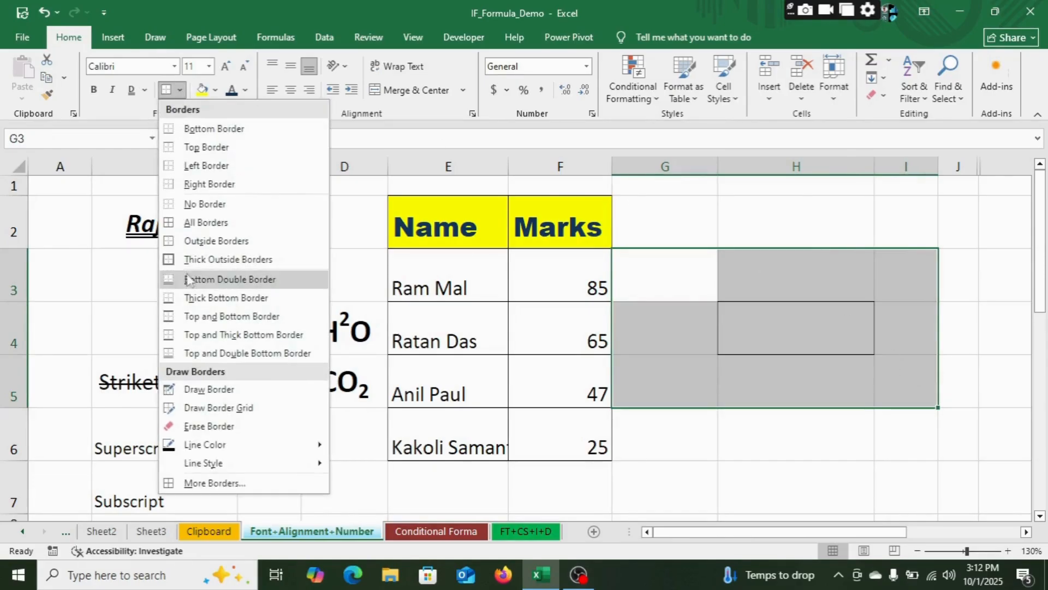
click(224, 258)
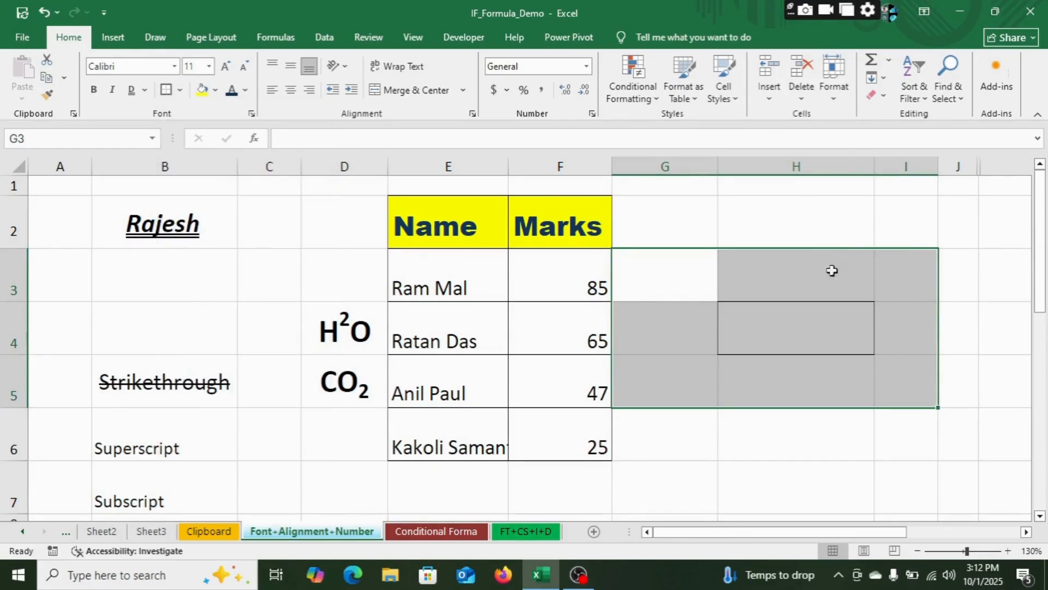
click(1000, 314)
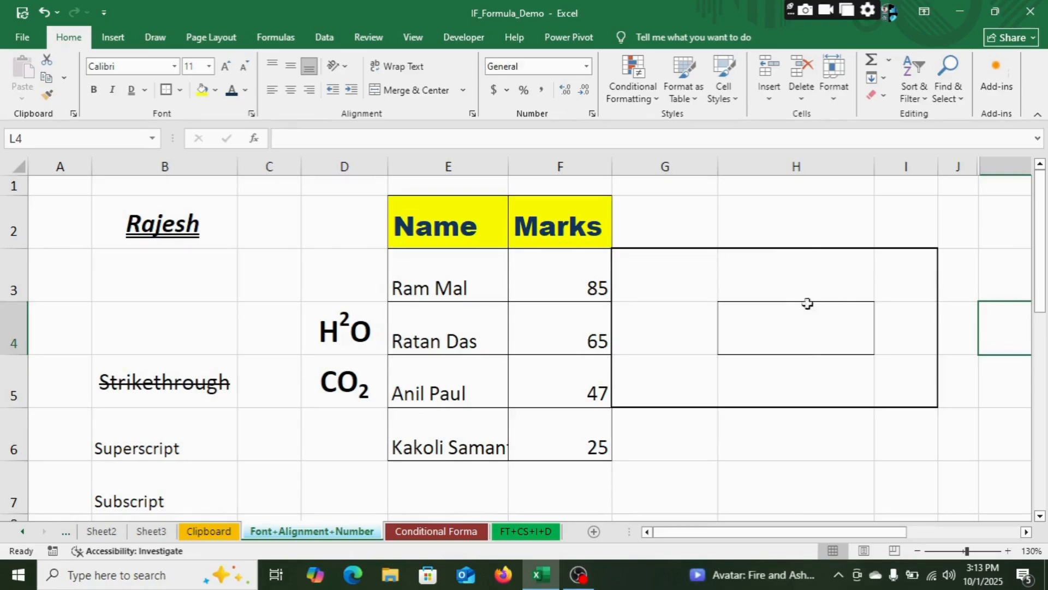
Step: Remove all borders from the range G3:I5
drag(657, 276, 877, 382)
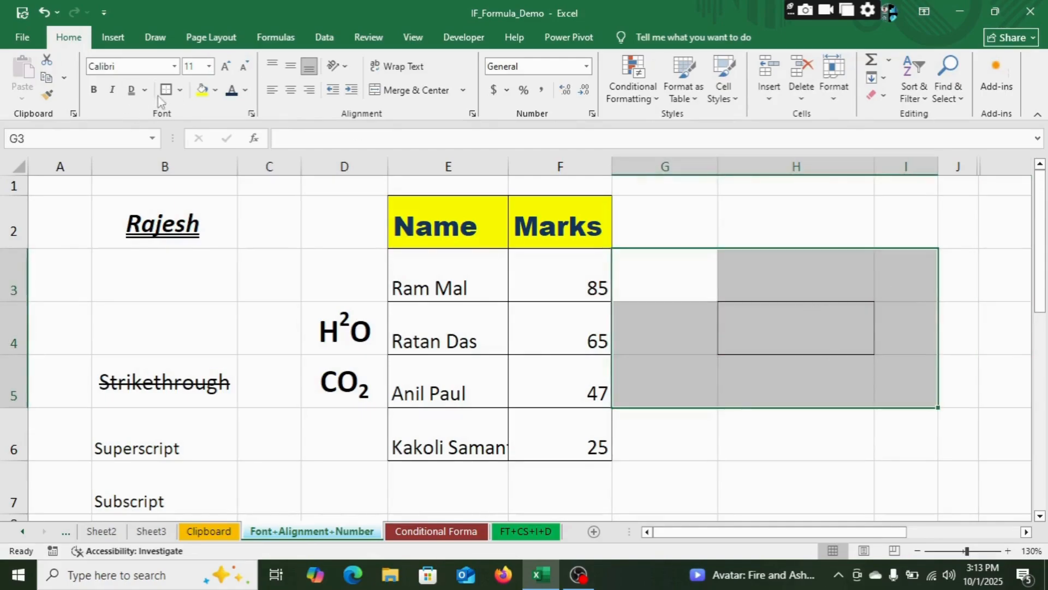
click(180, 90)
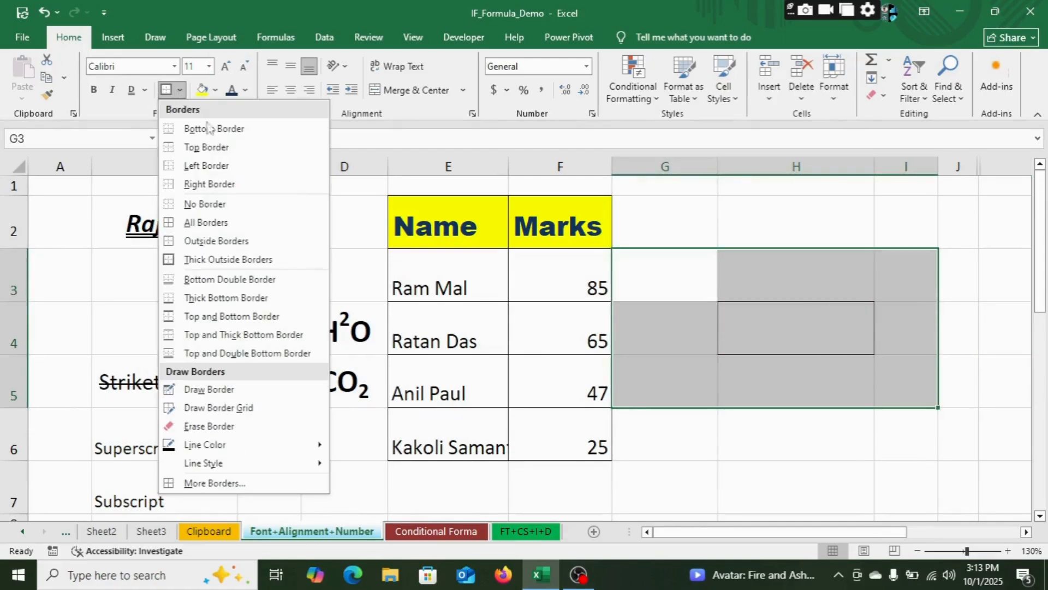
click(210, 223)
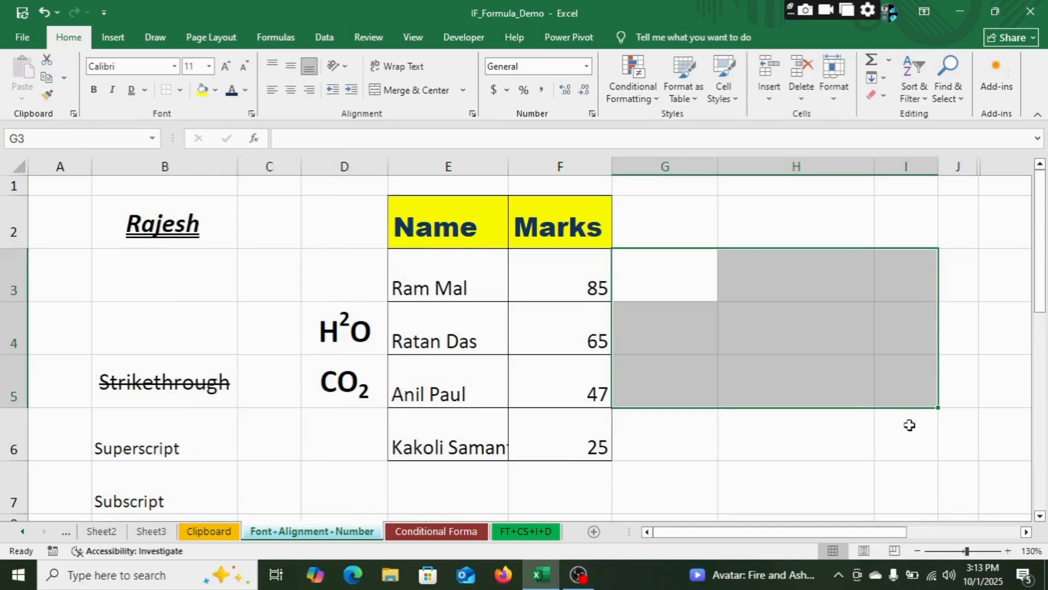
click(909, 424)
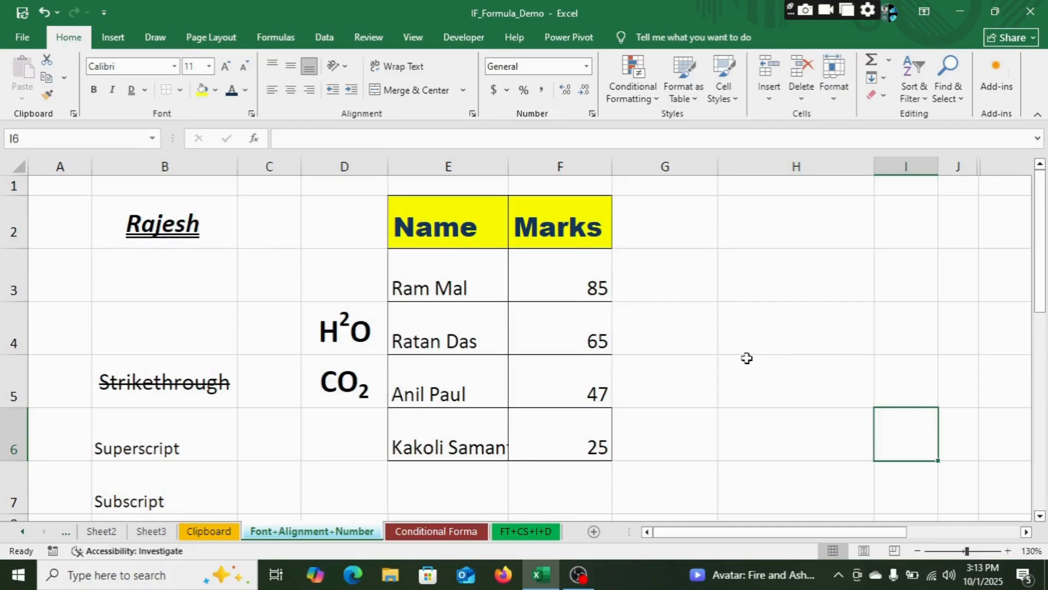
Step: Draw an outline border around the empty range D46:H56 with the Draw Border tool
scroll(747, 358, down, 3)
scroll(748, 357, up, 1)
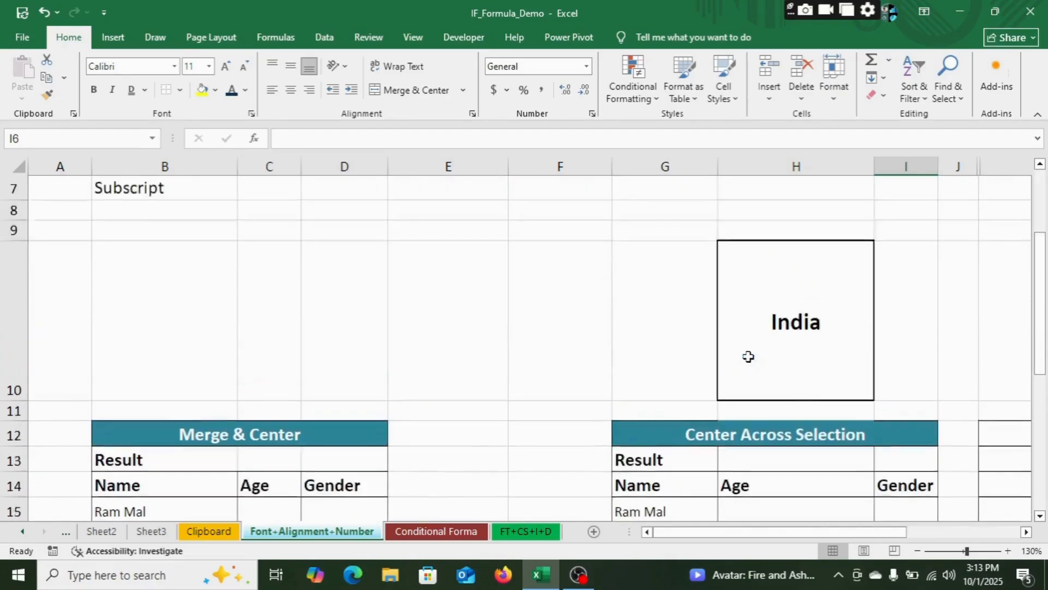
scroll(749, 357, up, 1)
scroll(758, 341, down, 7)
scroll(758, 339, down, 6)
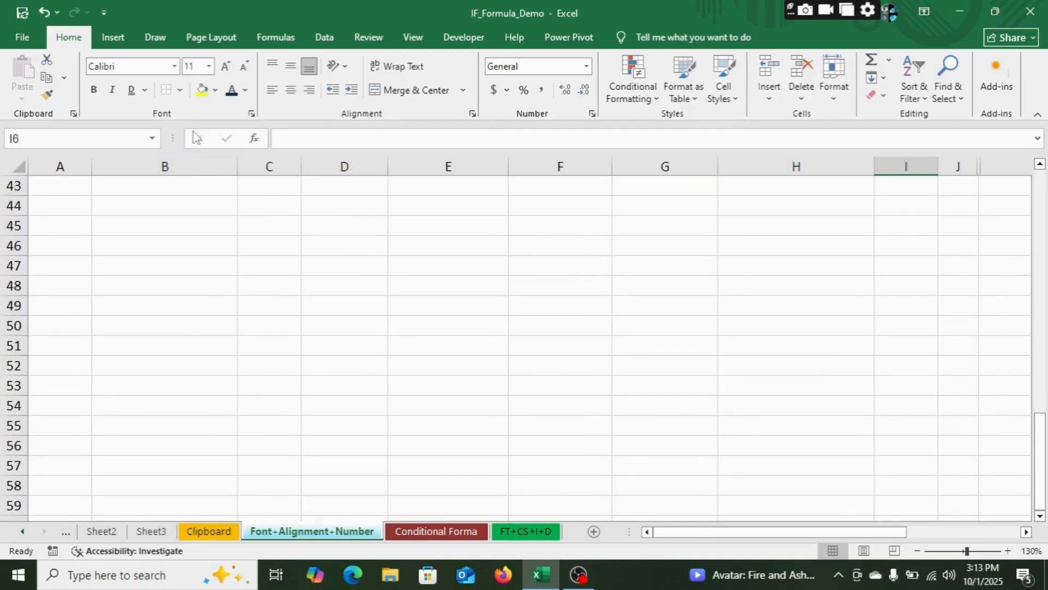
click(180, 90)
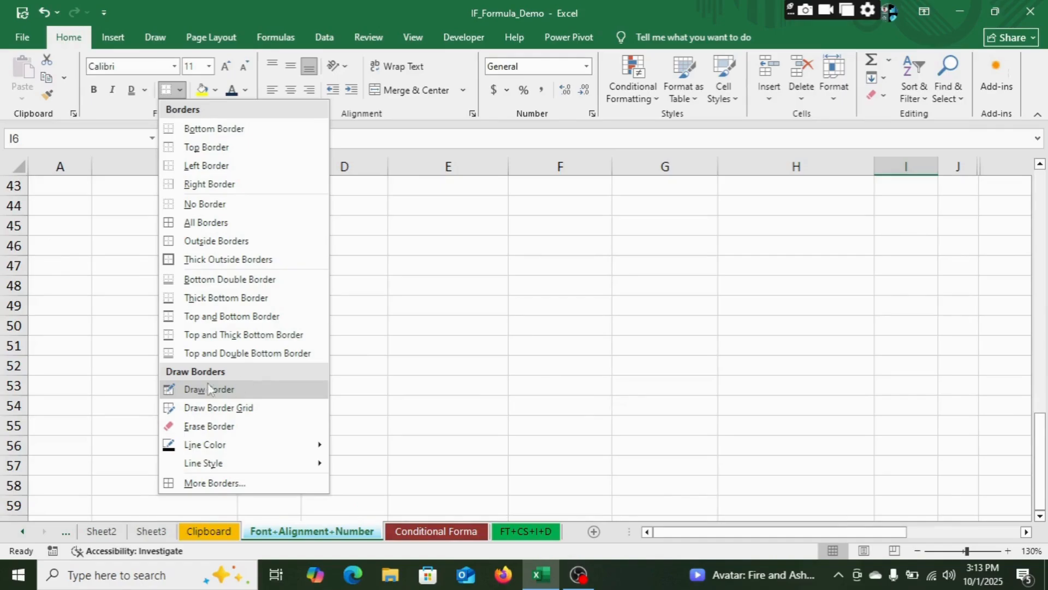
click(192, 392)
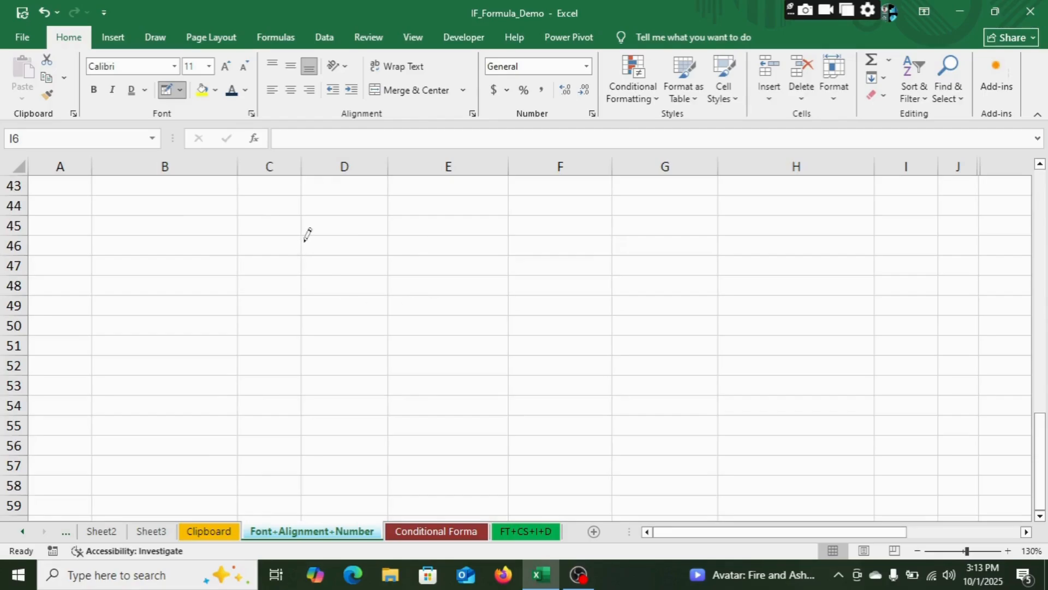
mouse_move(307, 261)
mouse_down()
mouse_move(304, 428)
mouse_move(372, 451)
mouse_move(749, 441)
mouse_up()
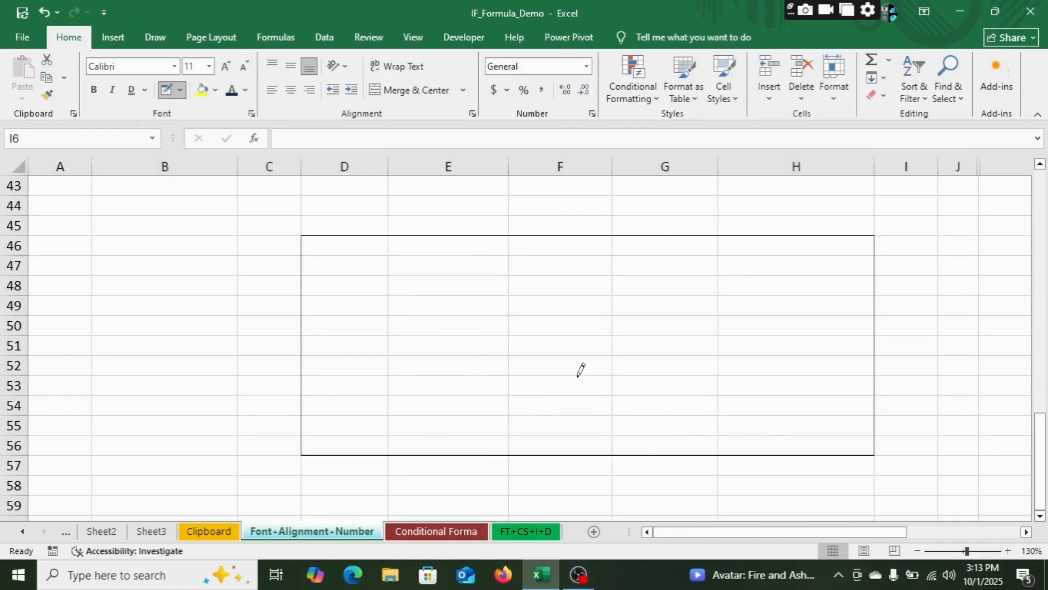
Step: Draw a border grid over E46:G56 inside the outlined block
click(179, 90)
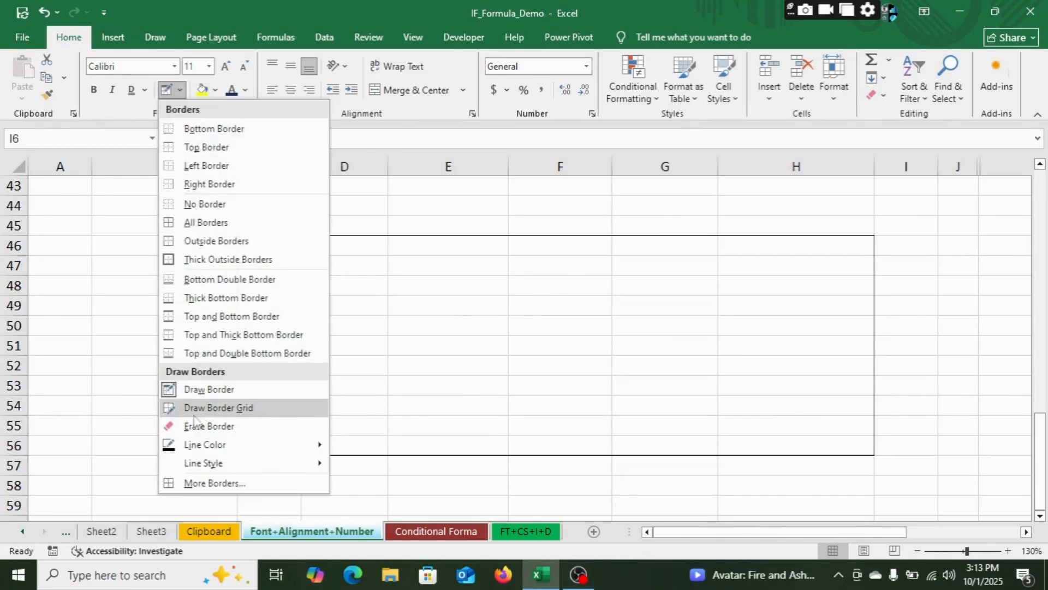
click(236, 413)
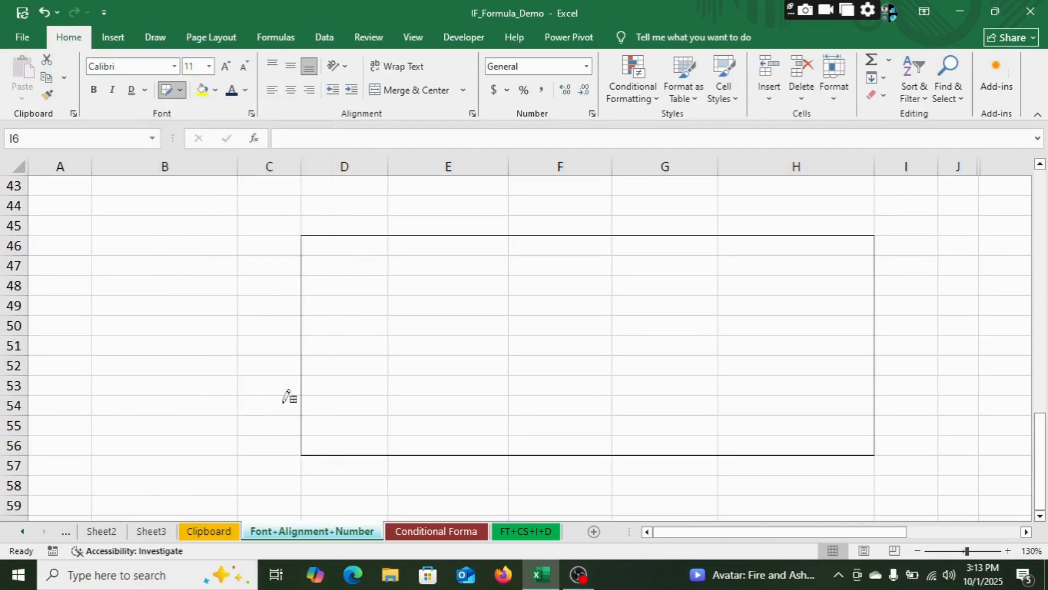
mouse_move(391, 241)
mouse_down()
mouse_move(410, 421)
mouse_move(489, 440)
mouse_move(660, 443)
mouse_up()
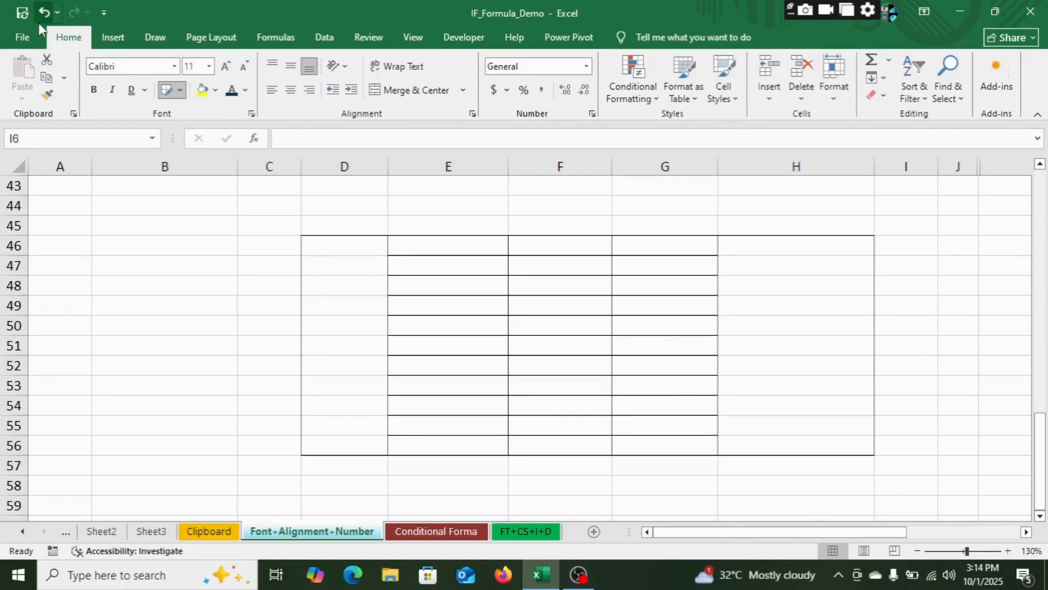
Step: Erase the outline and grid borders drawn across D46:H56 with the Erase Border tool
click(180, 91)
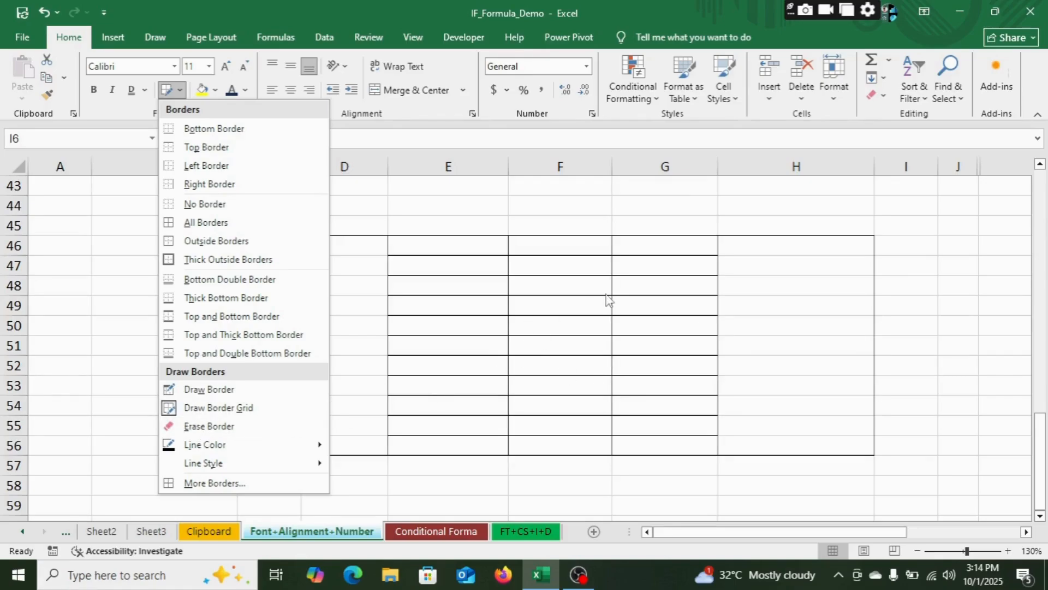
click(207, 427)
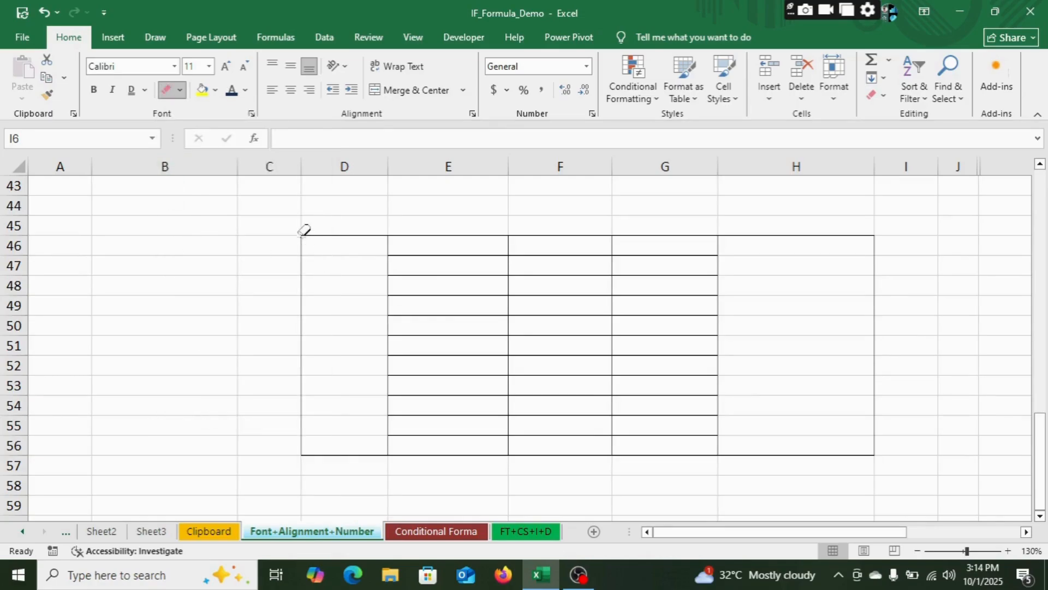
mouse_move(303, 228)
mouse_down()
mouse_move(310, 270)
mouse_move(645, 310)
mouse_move(808, 368)
mouse_move(776, 472)
mouse_up()
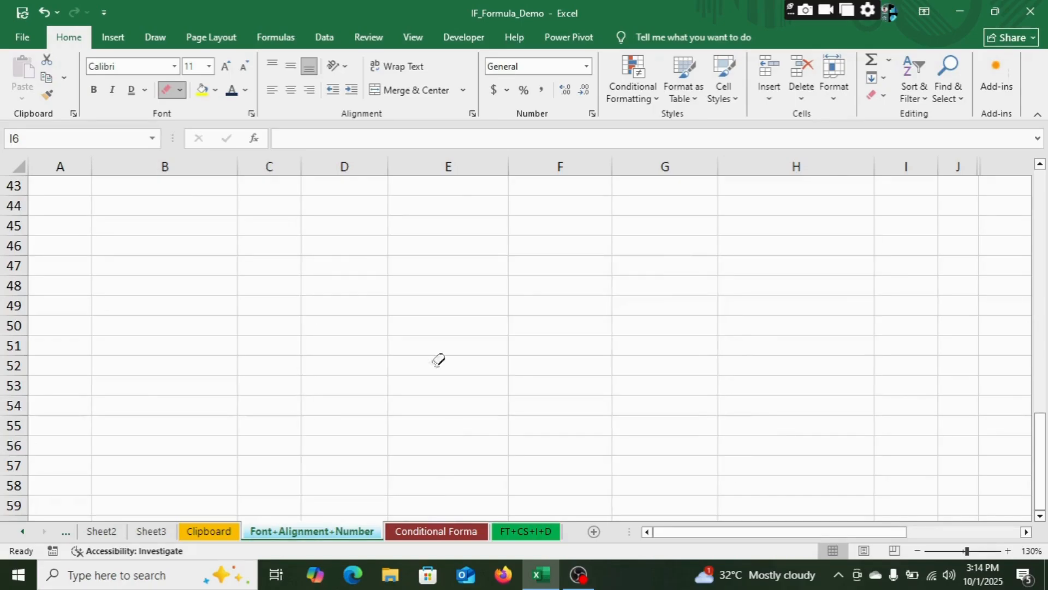
Step: Draw a new outline border around the empty range C47:H56
click(179, 93)
click(180, 93)
click(180, 94)
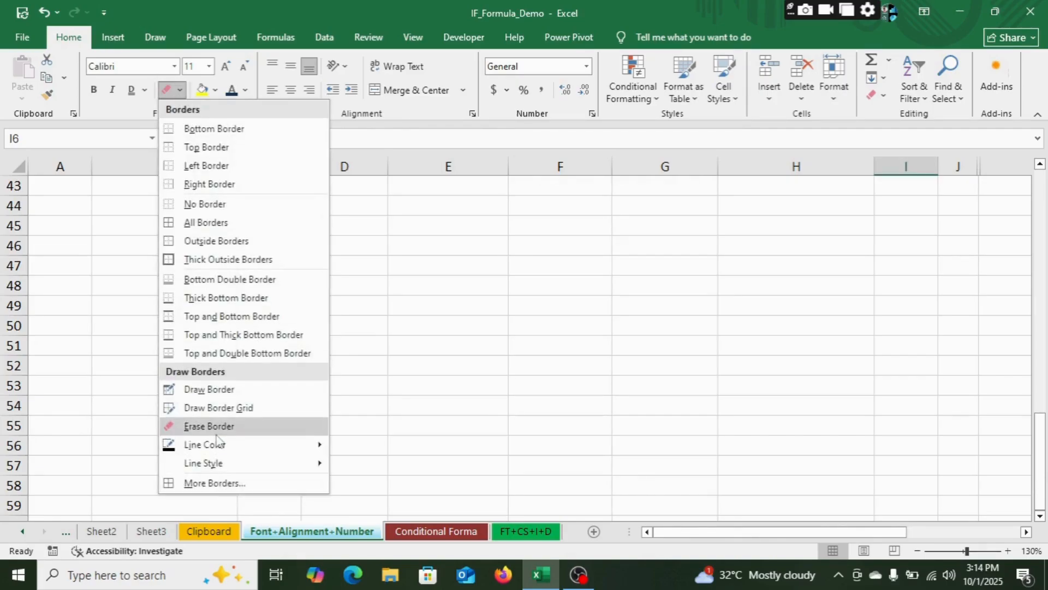
click(210, 391)
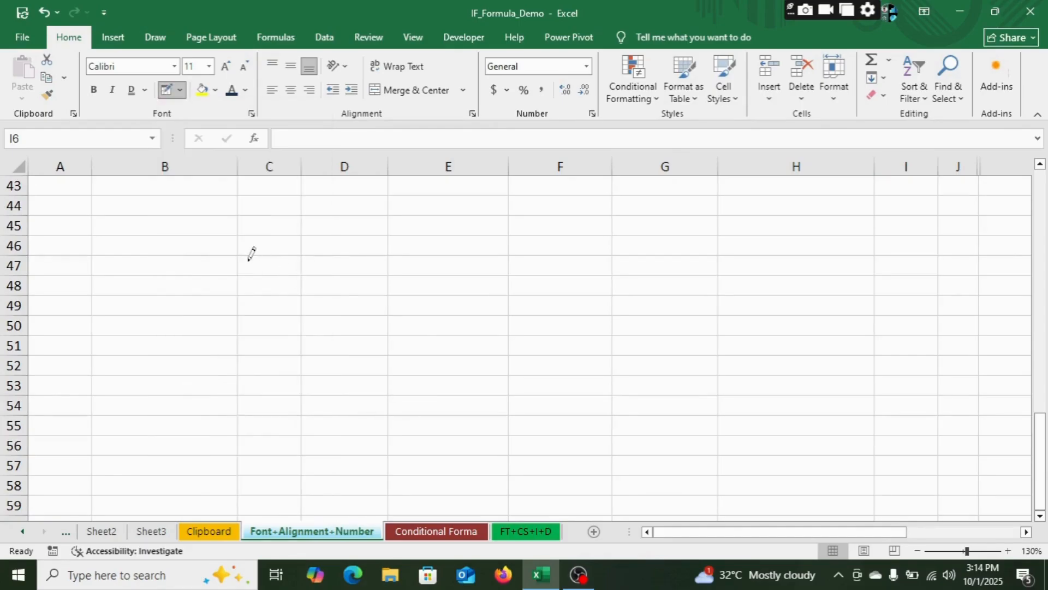
mouse_move(240, 253)
mouse_down()
mouse_move(716, 250)
mouse_move(756, 352)
mouse_move(765, 442)
mouse_up()
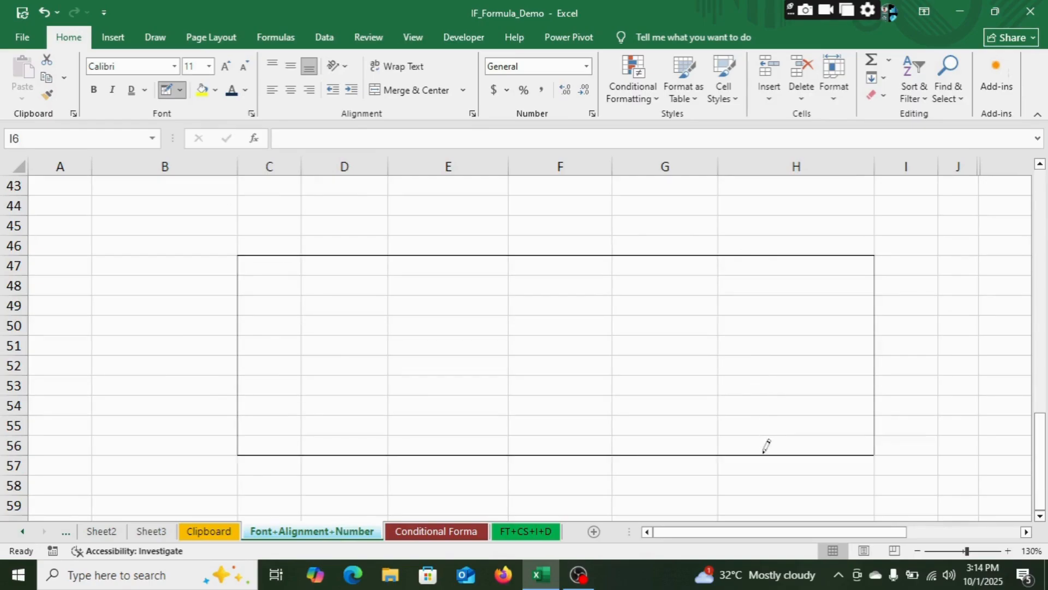
Step: Draw a border grid over D47:G56 using a dark red line colour and the double line style
click(181, 91)
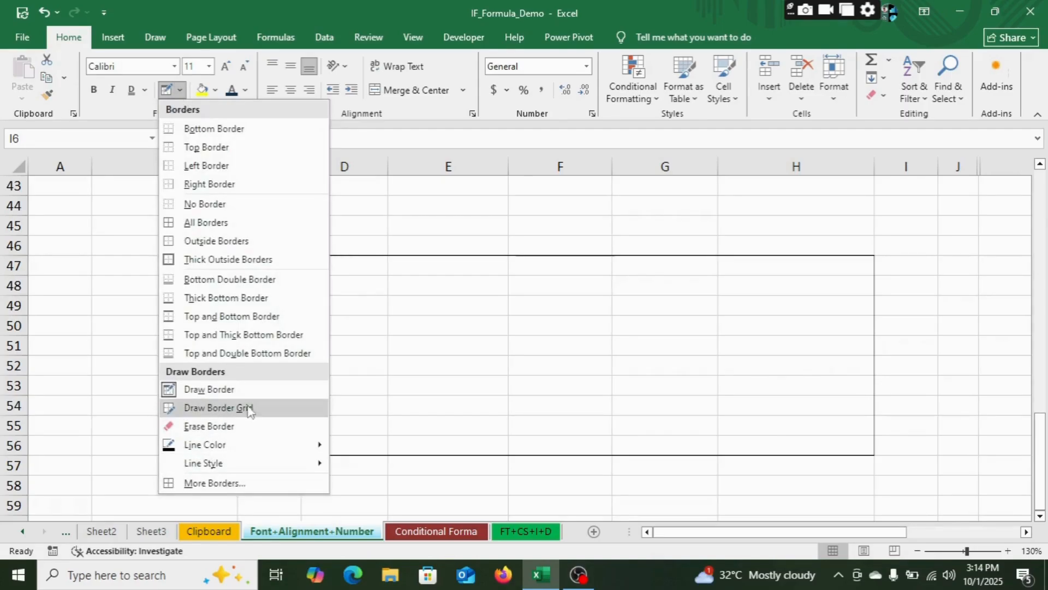
click(207, 410)
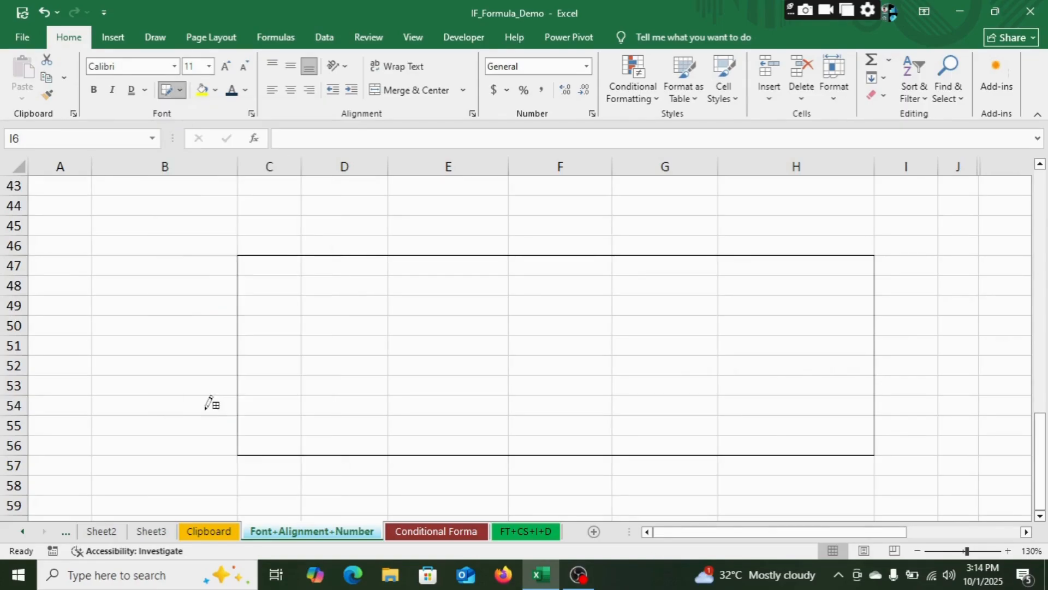
click(180, 92)
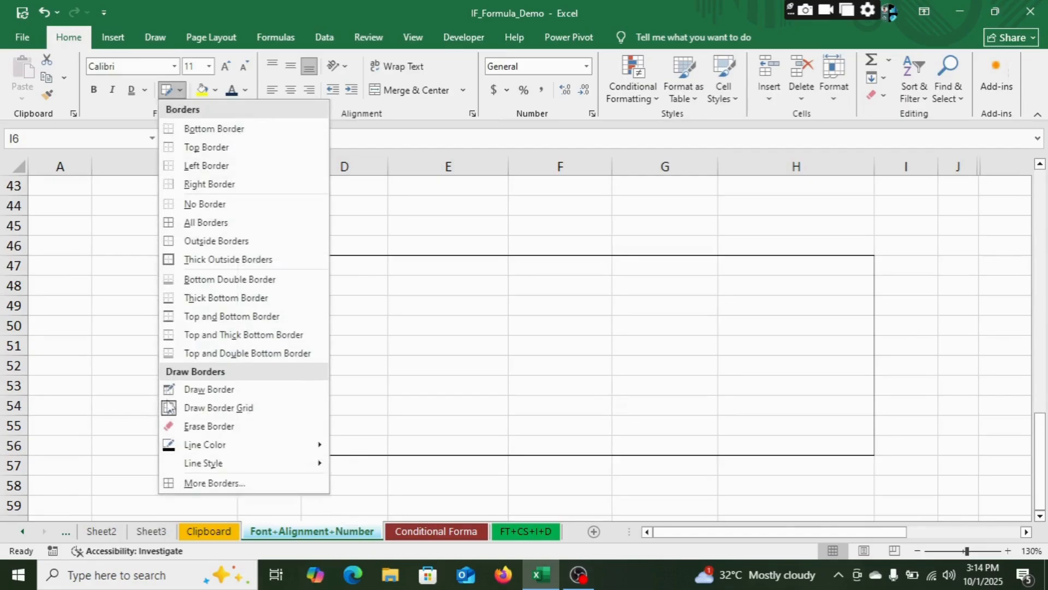
mouse_move(315, 448)
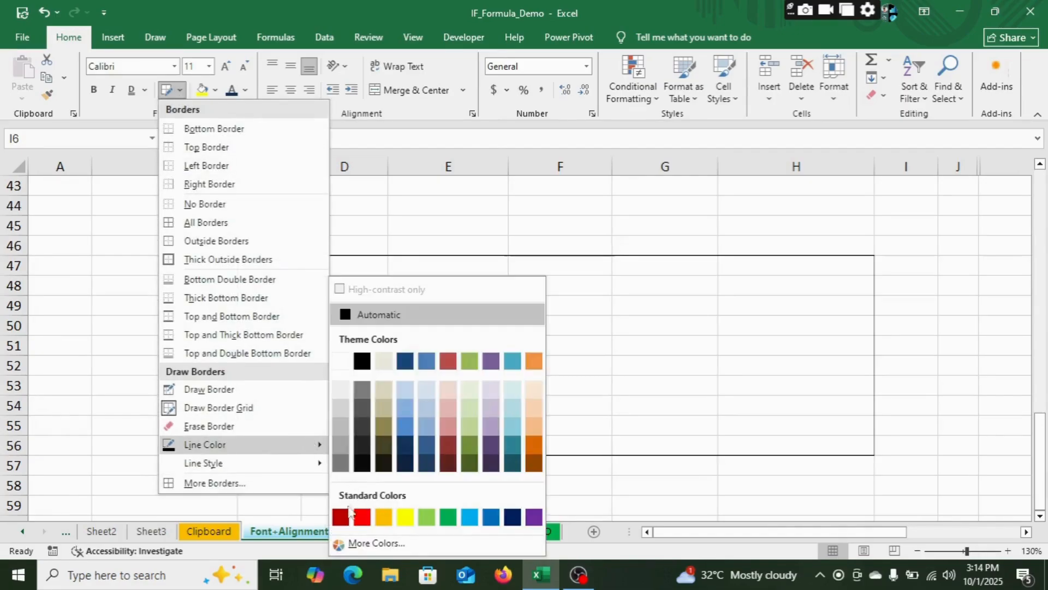
click(342, 516)
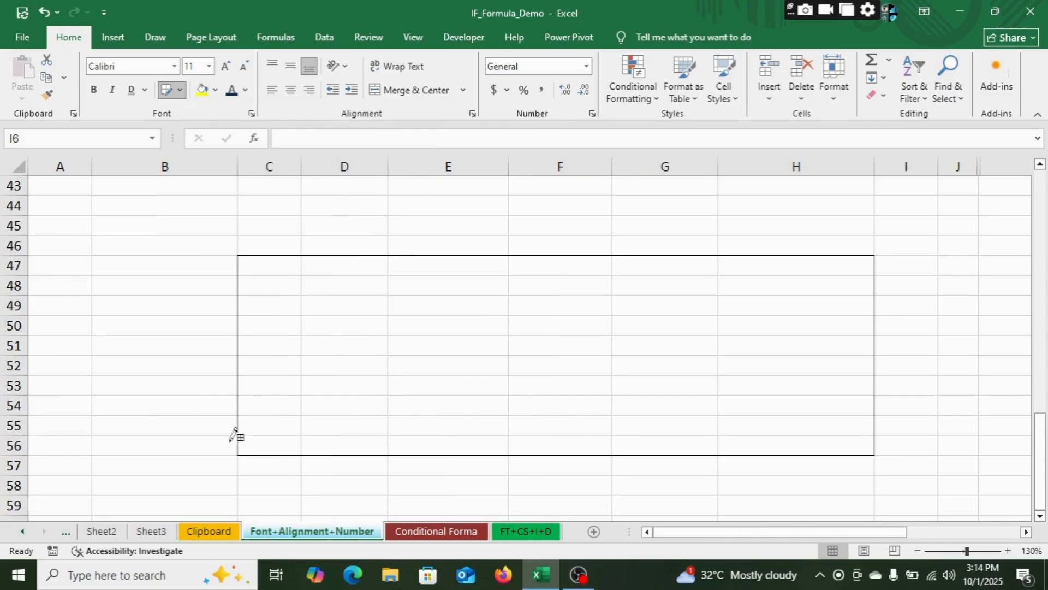
click(180, 91)
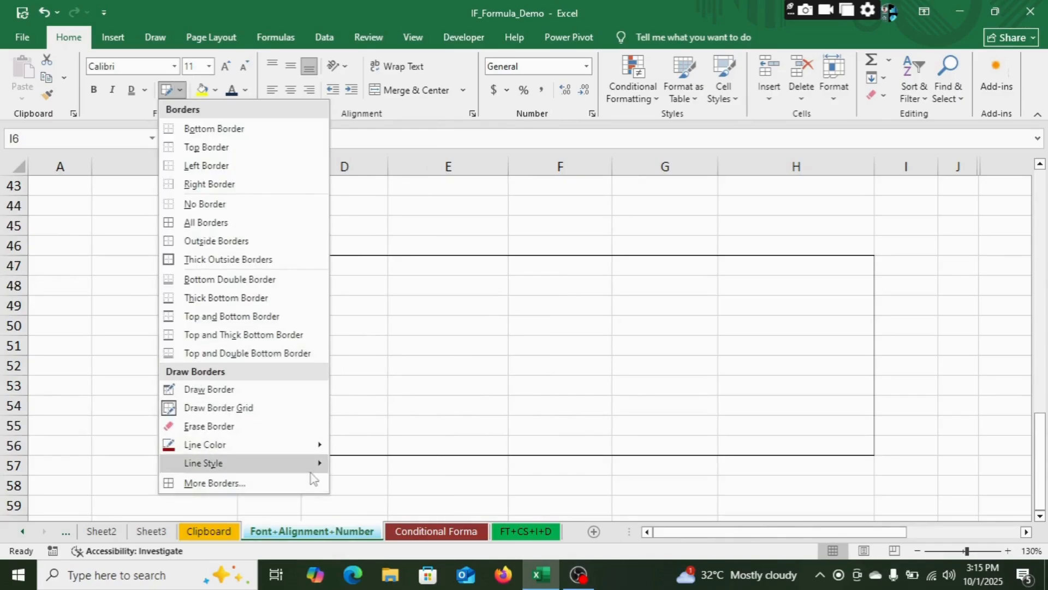
mouse_move(208, 462)
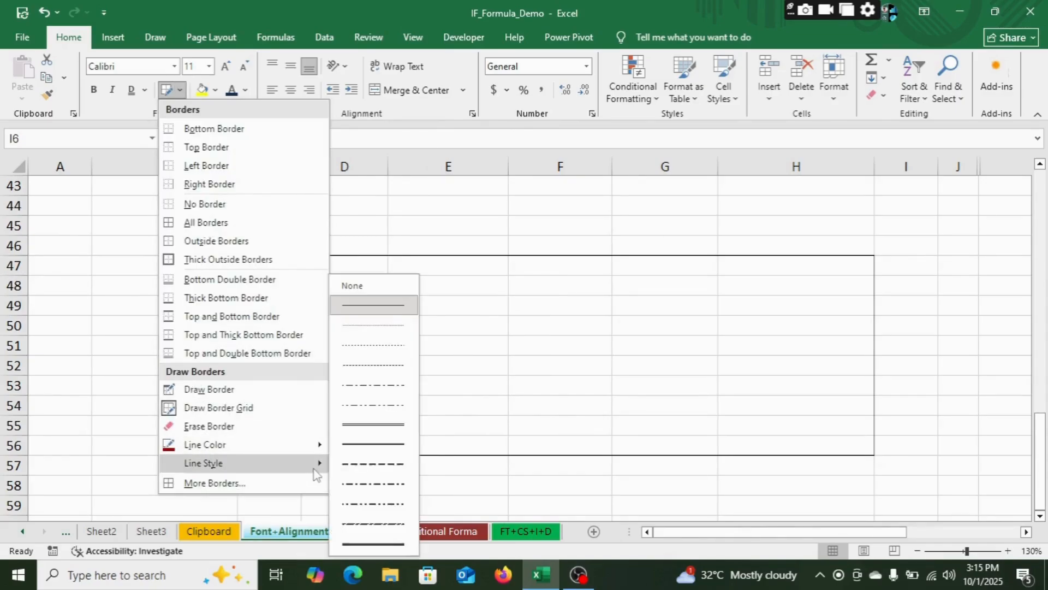
click(376, 428)
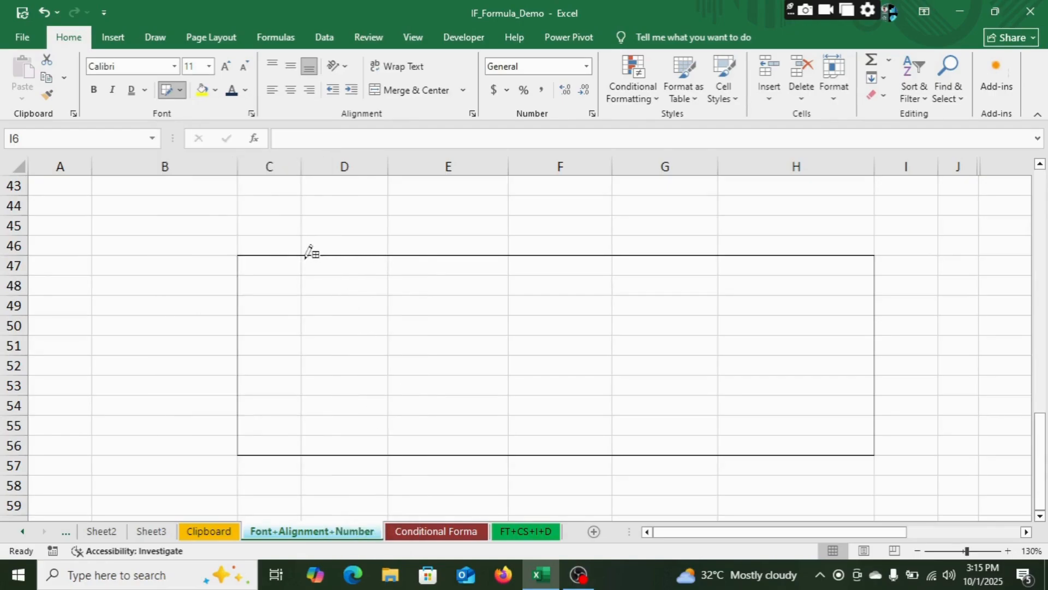
mouse_move(307, 250)
mouse_down()
mouse_move(338, 399)
mouse_move(675, 431)
mouse_move(713, 446)
mouse_up()
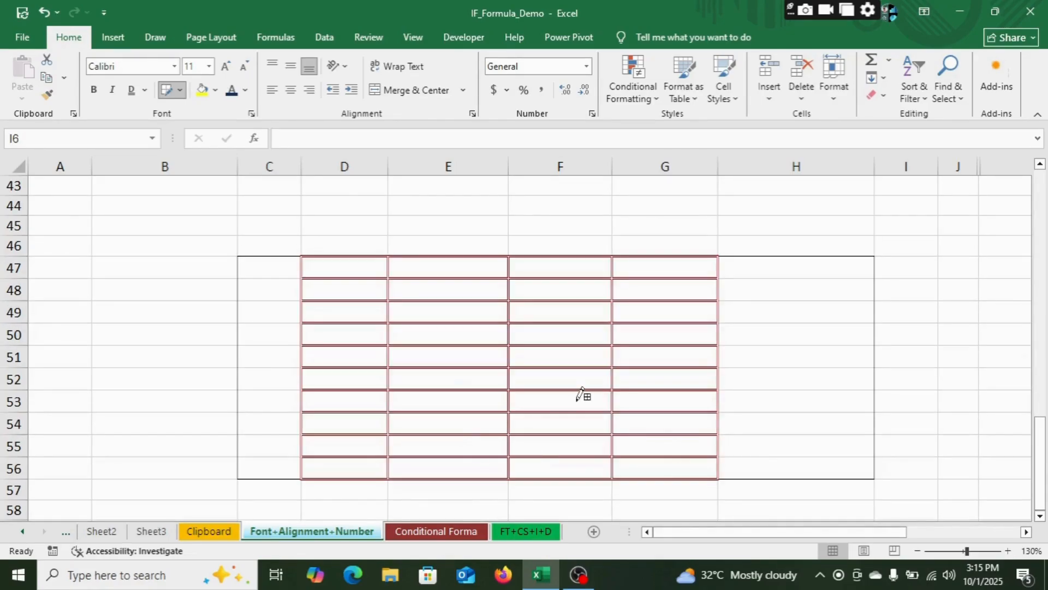